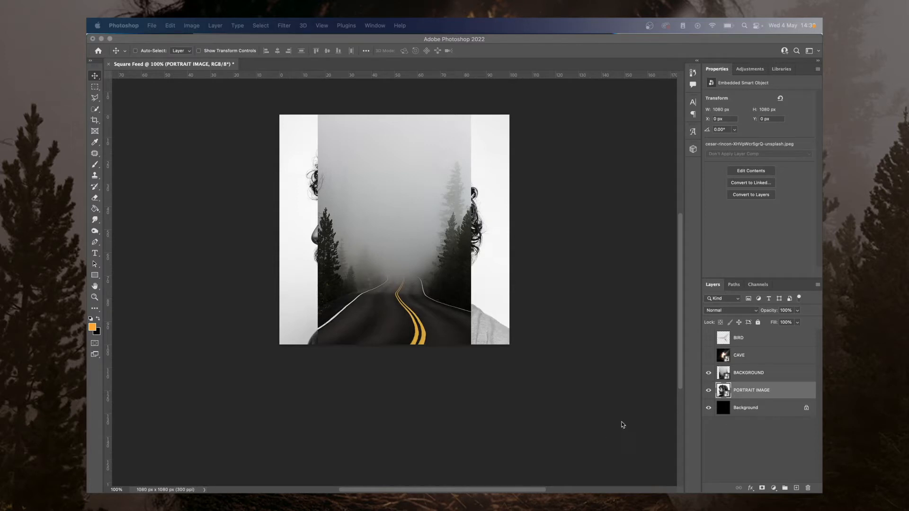
Toggle the visibility of the CAVE, BIRD and BACKGROUND layers to preview each source image.
click(709, 356)
click(709, 355)
click(709, 355)
click(709, 338)
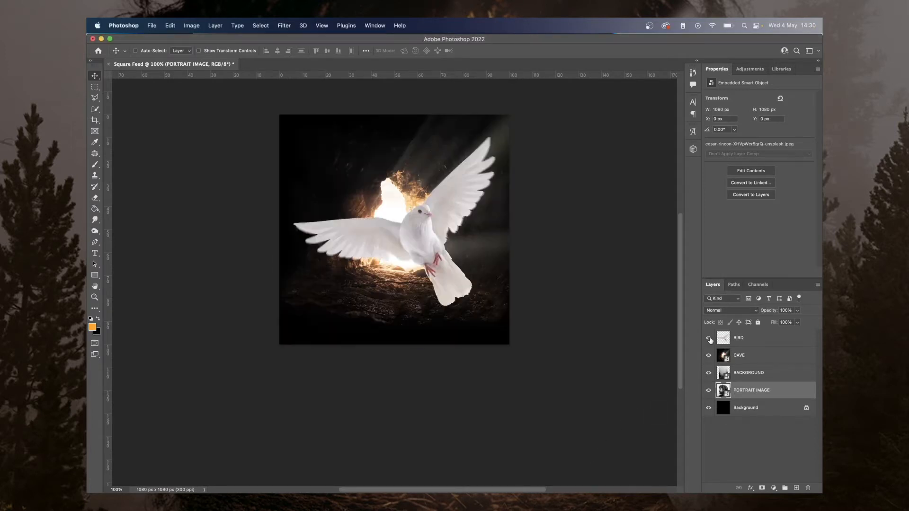
click(711, 337)
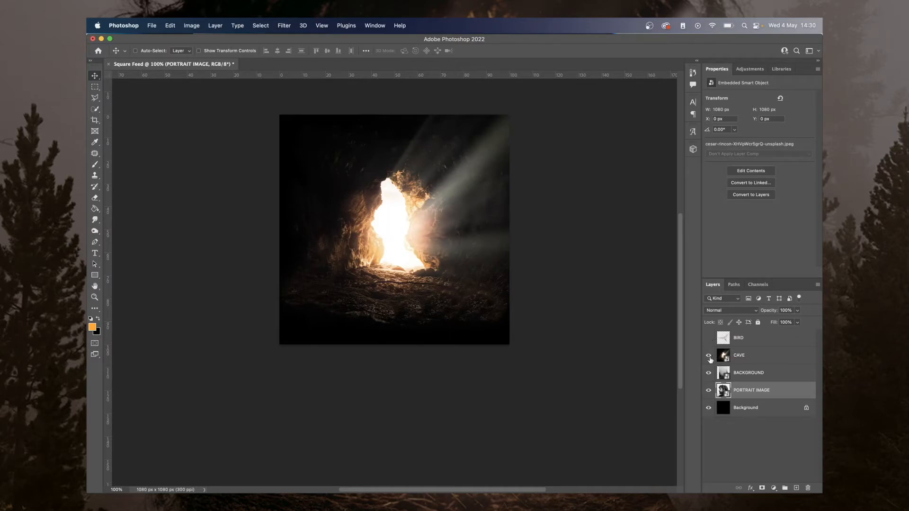
click(709, 356)
click(713, 376)
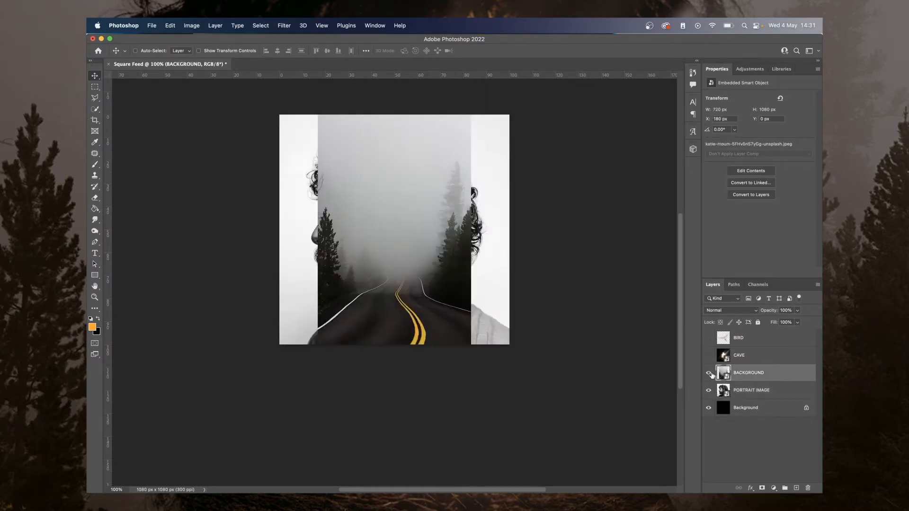
click(711, 374)
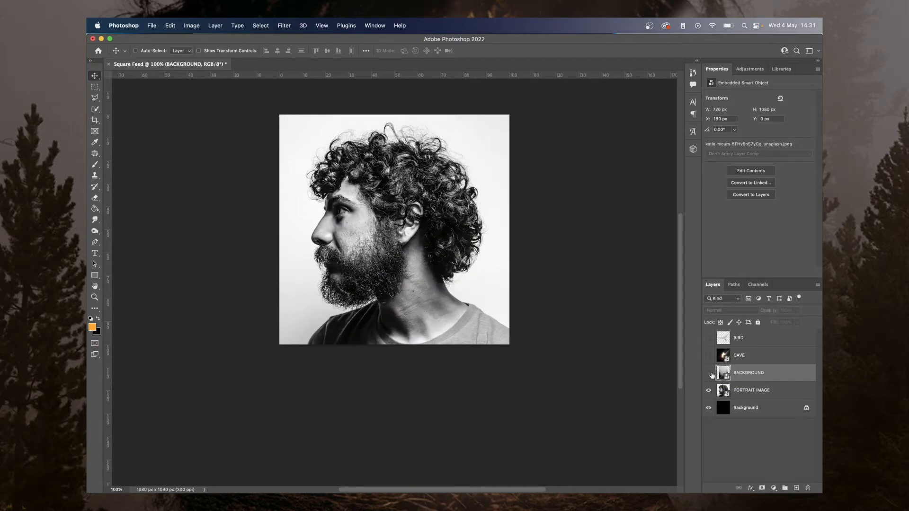
click(709, 373)
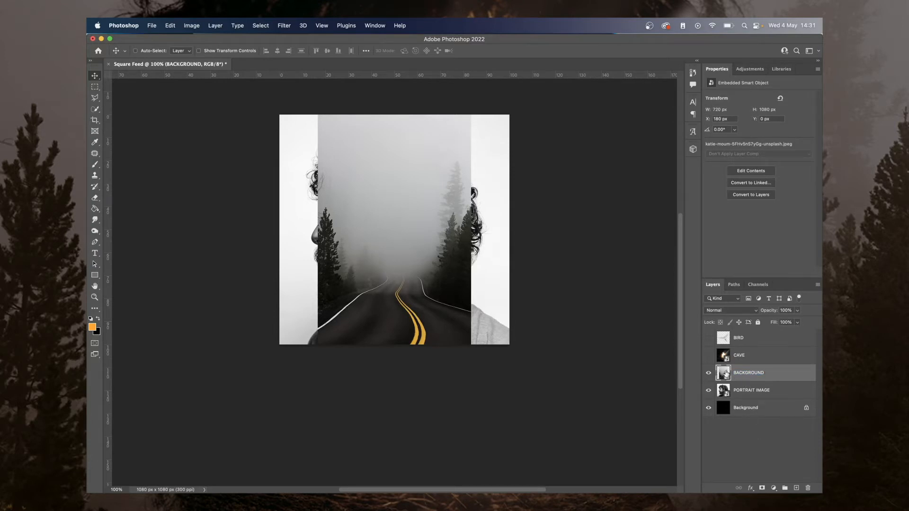
Move the BACKGROUND layer beneath PORTRAIT IMAGE and run Select Subject on the PORTRAIT IMAGE layer.
drag(747, 374, 748, 393)
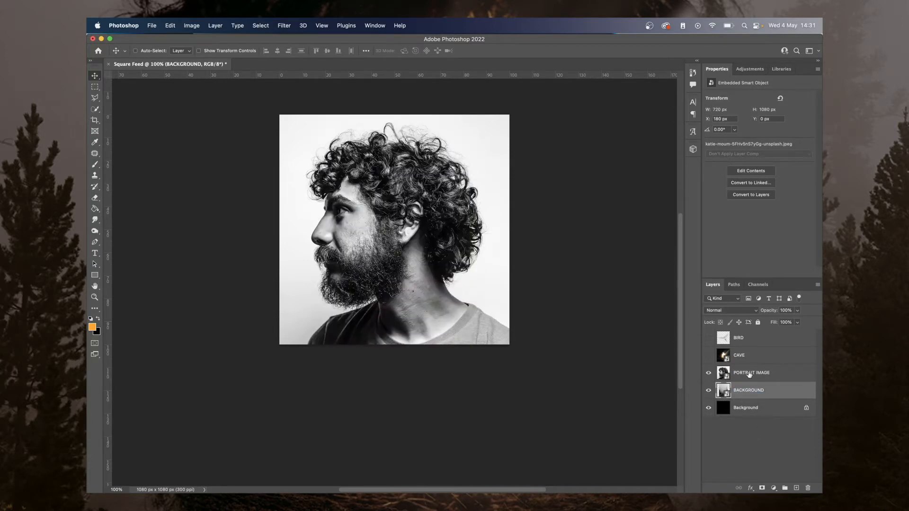
click(749, 373)
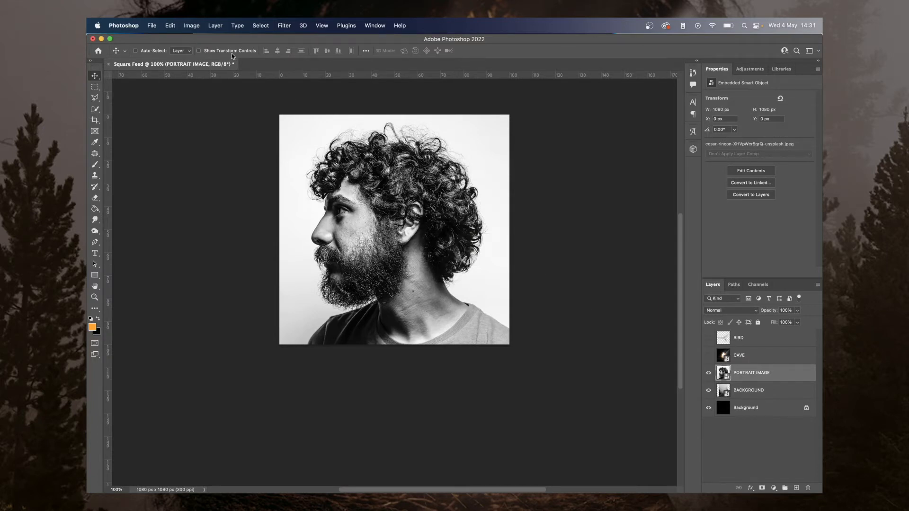
click(260, 25)
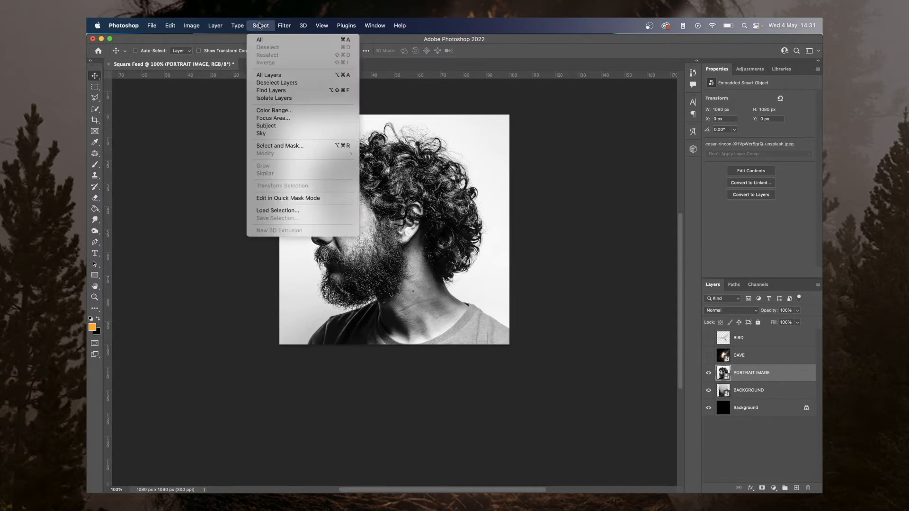
click(299, 127)
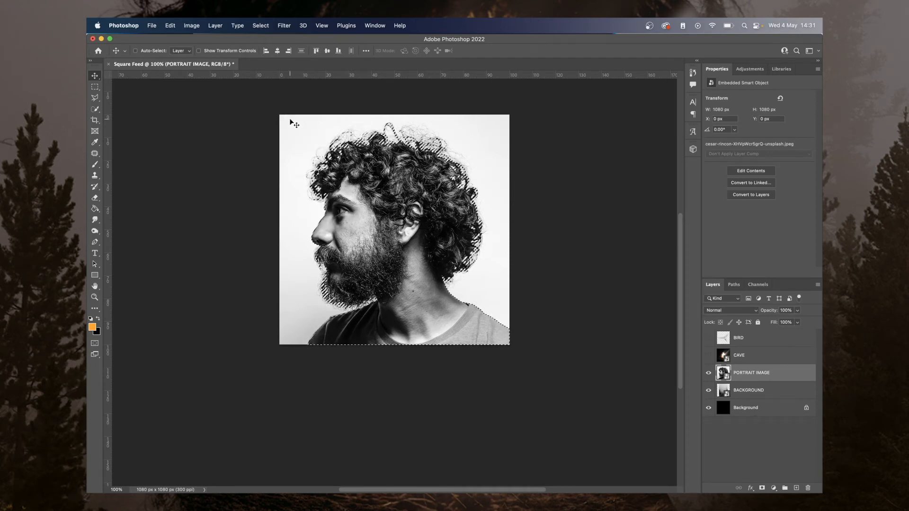
Show the CAVE layer, mask it with the portrait selection, and hide the PORTRAIT IMAGE layer.
click(709, 357)
click(742, 356)
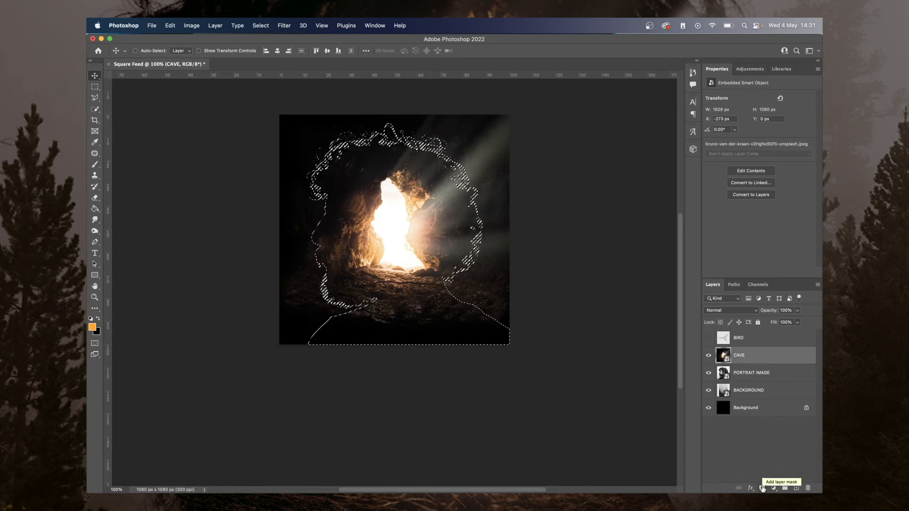
click(763, 489)
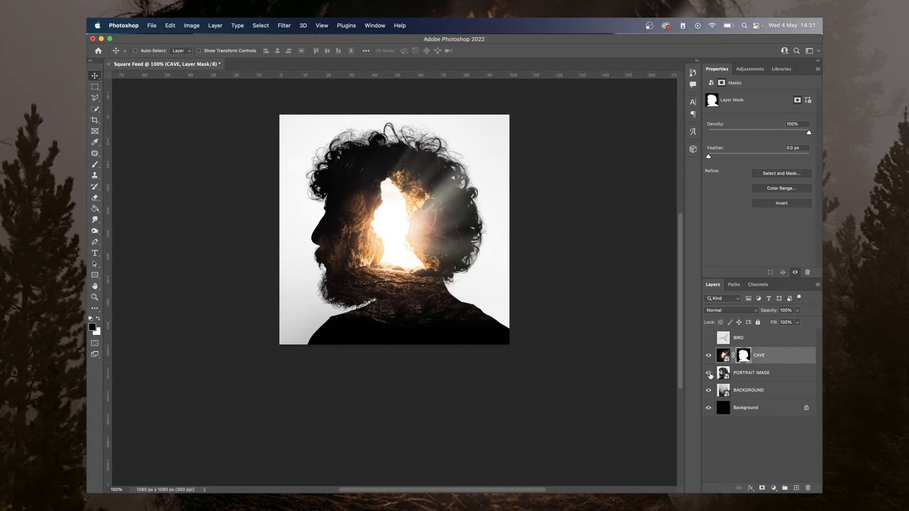
click(710, 373)
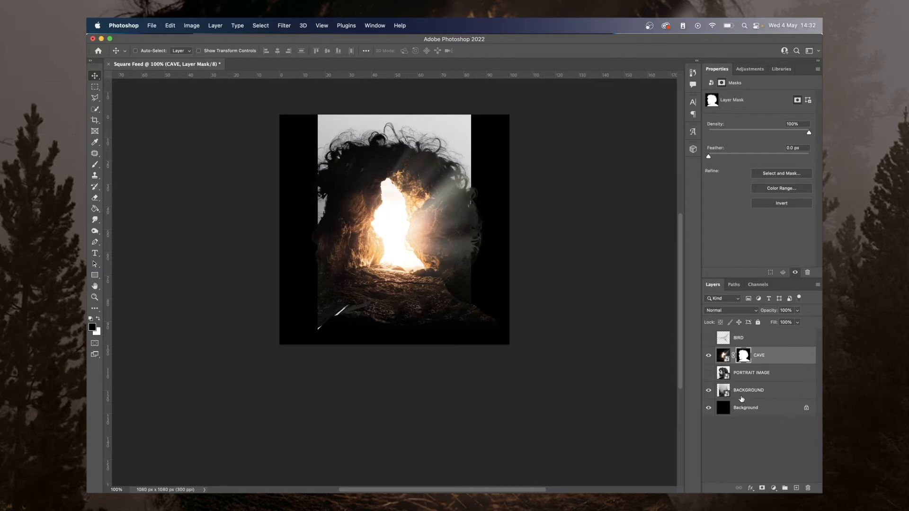
Scale the BACKGROUND image proportionally to 1080 px wide and 1620 px high, and shift it up to Y -311 px.
click(750, 393)
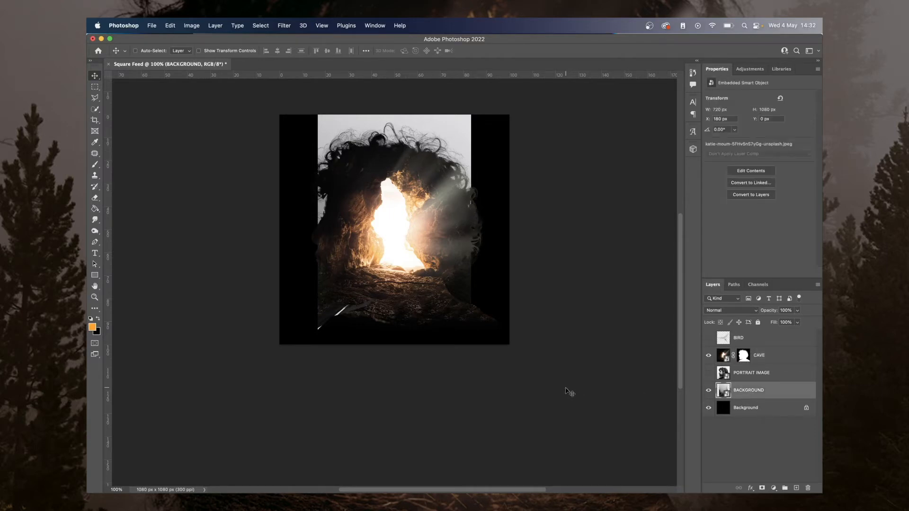
key(super)
key(super+t)
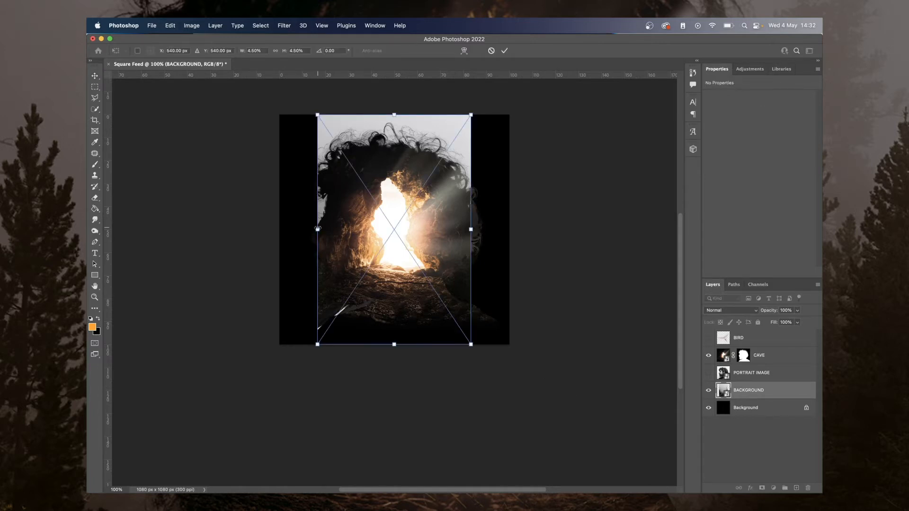
click(274, 50)
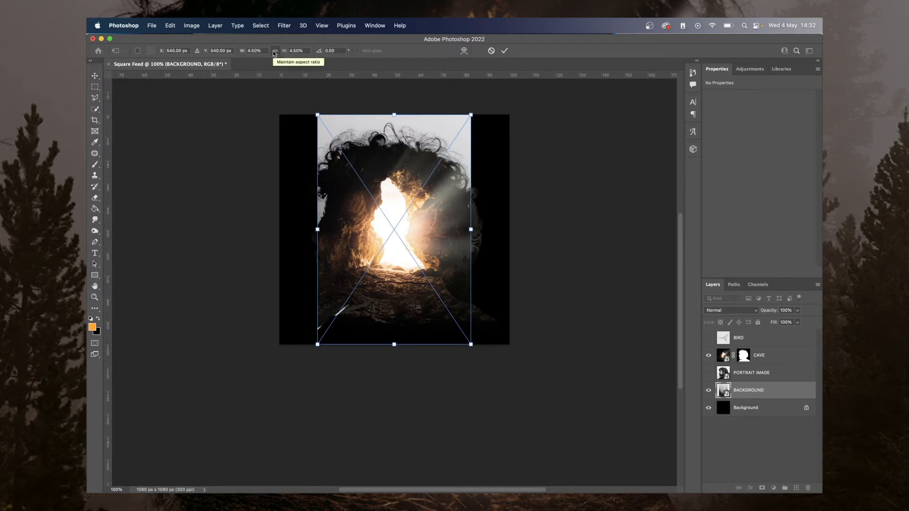
click(274, 51)
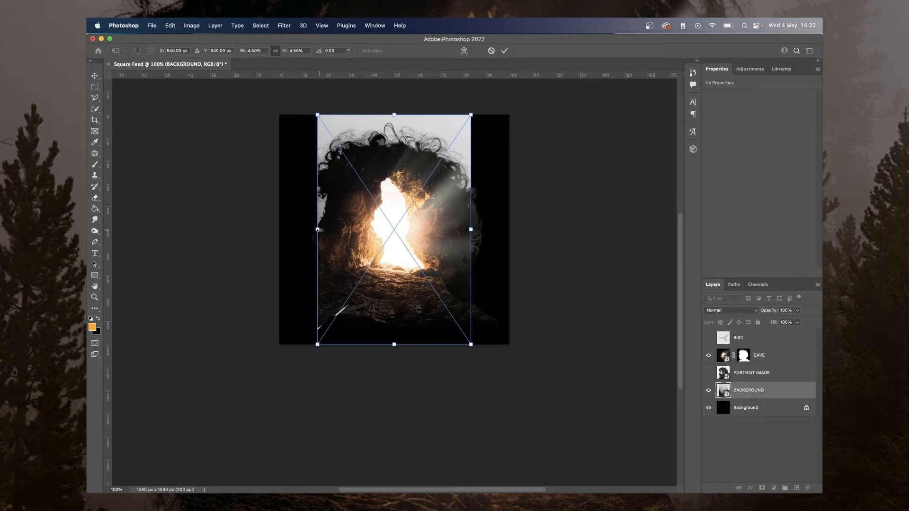
drag(319, 230, 280, 230)
drag(470, 229, 512, 229)
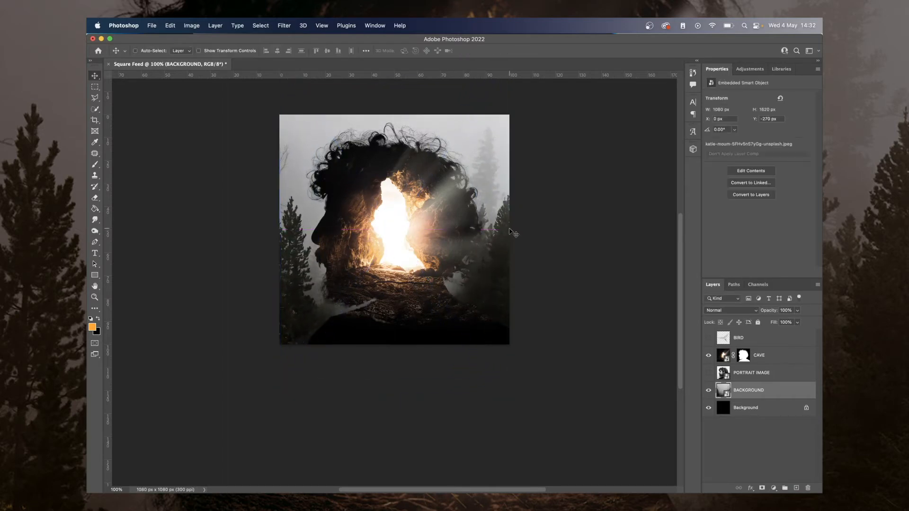
key(Return)
mouse_move(495, 242)
mouse_down()
mouse_move(497, 200)
mouse_move(505, 237)
mouse_move(496, 244)
mouse_move(496, 235)
mouse_up()
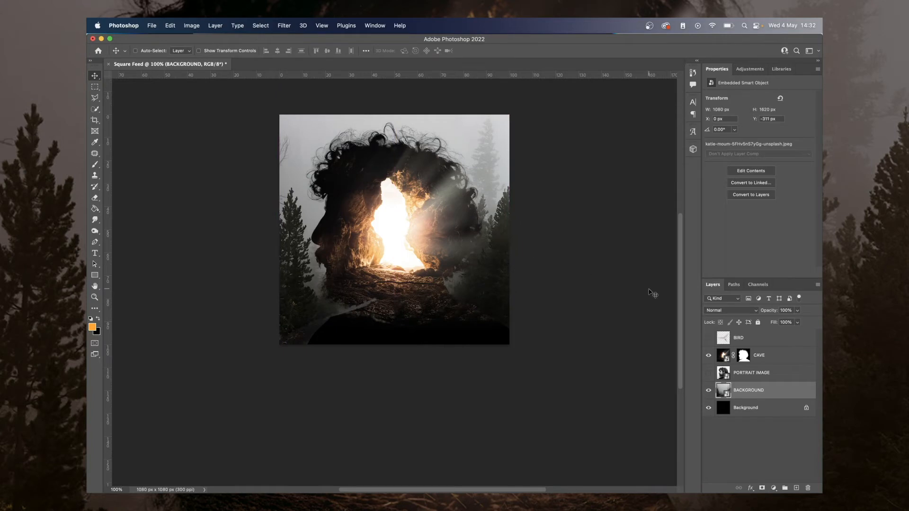
Show the BIRD layer, scale the dove to about 68.7%, and place it over the cave opening inside the head.
click(750, 342)
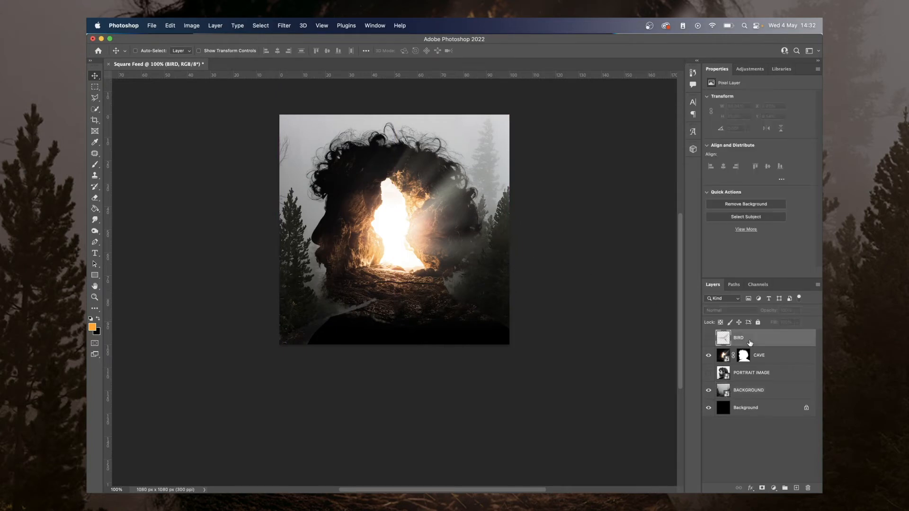
click(710, 338)
key(ctrl+t)
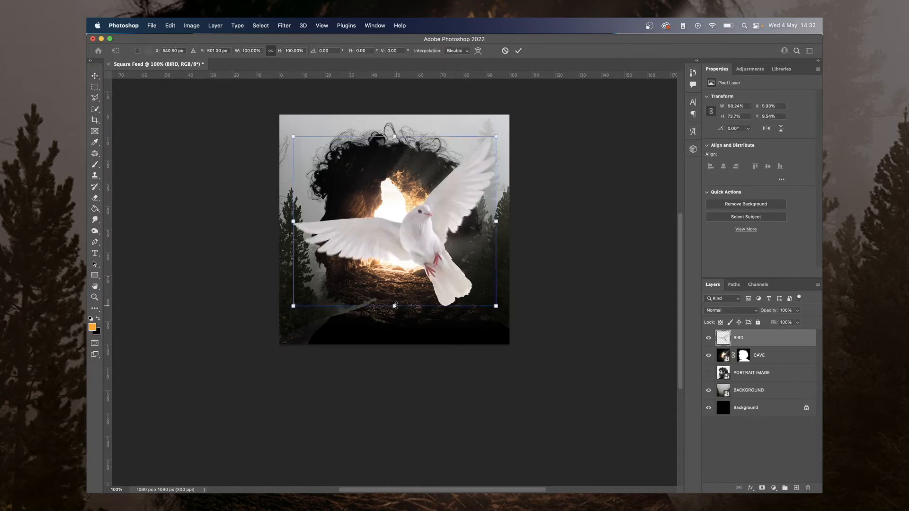
drag(395, 305, 395, 244)
drag(434, 203, 426, 229)
drag(392, 270, 410, 253)
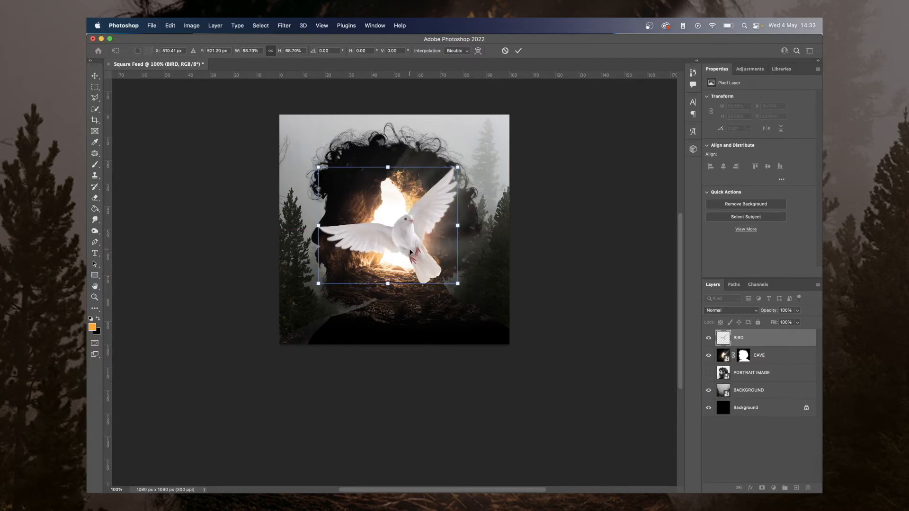
key(Return)
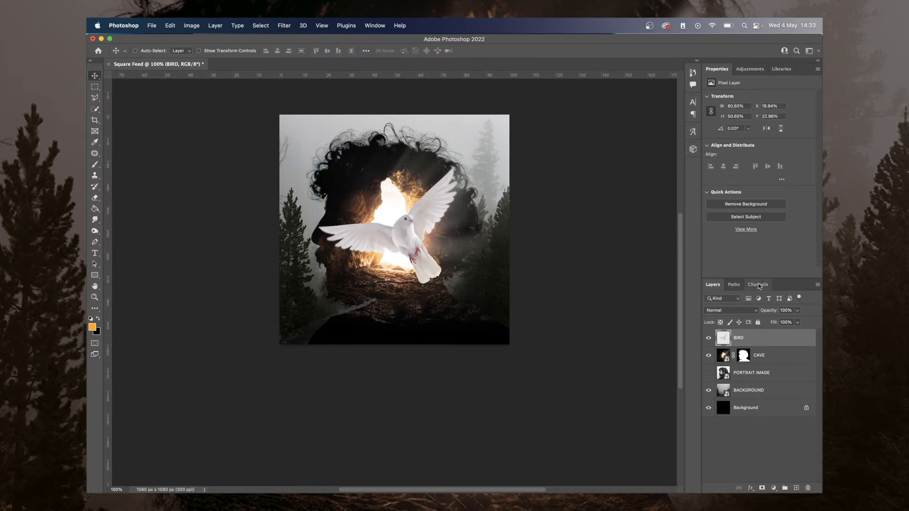
Move the PORTRAIT IMAGE layer beneath BACKGROUND and add a Color Balance adjustment clipped to the CAVE layer.
drag(765, 373, 761, 398)
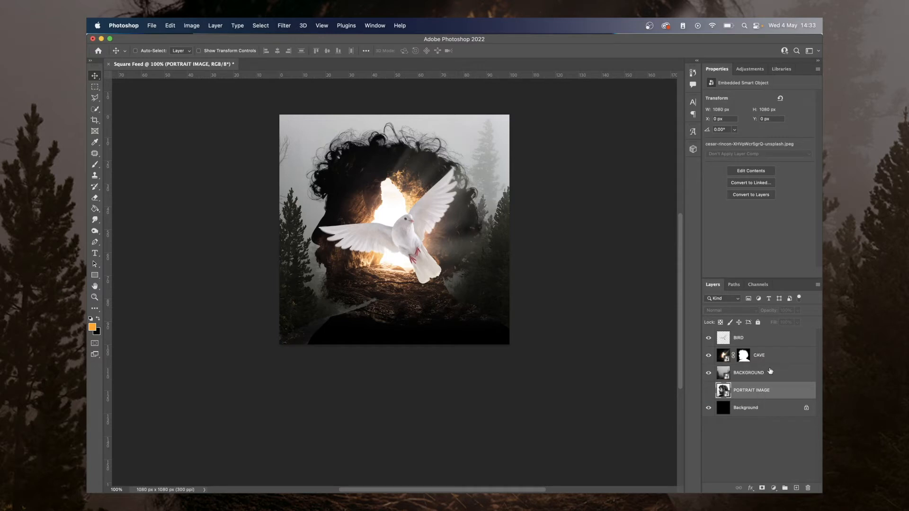
click(774, 359)
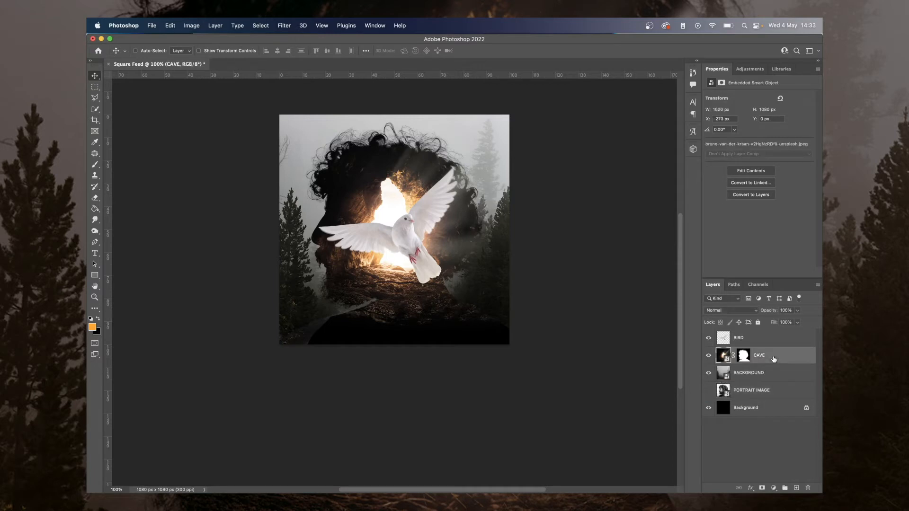
click(775, 489)
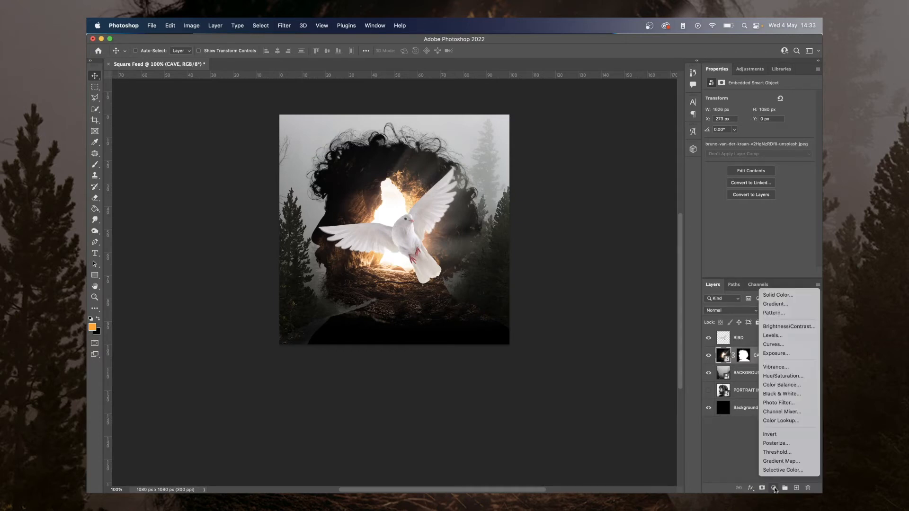
click(796, 389)
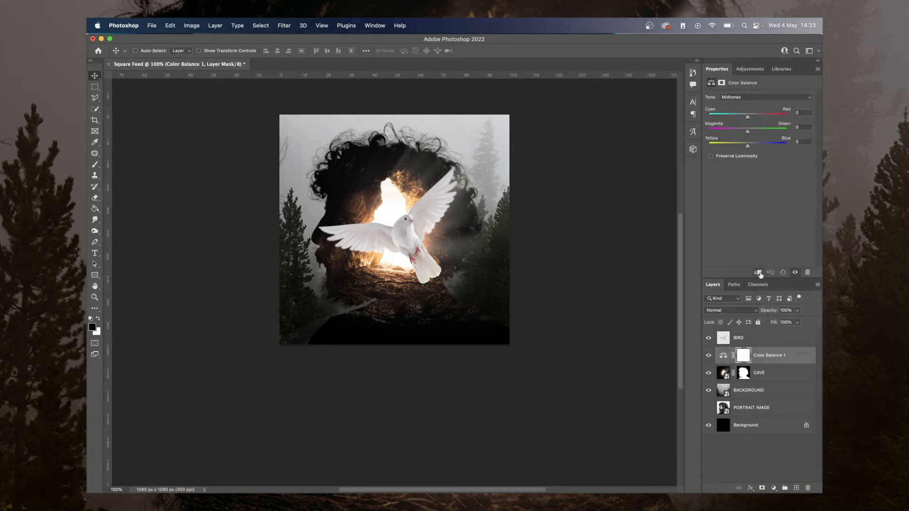
click(759, 273)
Adjust the Color Balance shadows and set its highlights to Red +4, Green +20 and Blue +22.
click(772, 96)
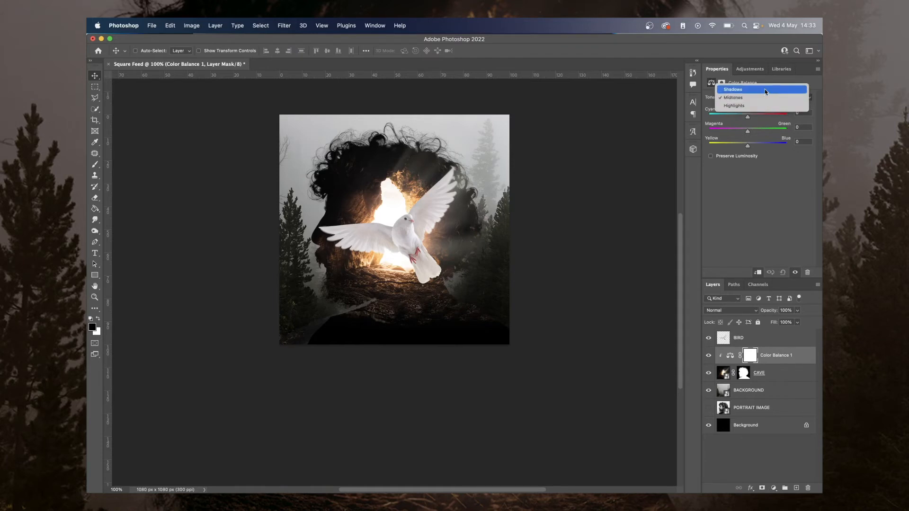
click(766, 89)
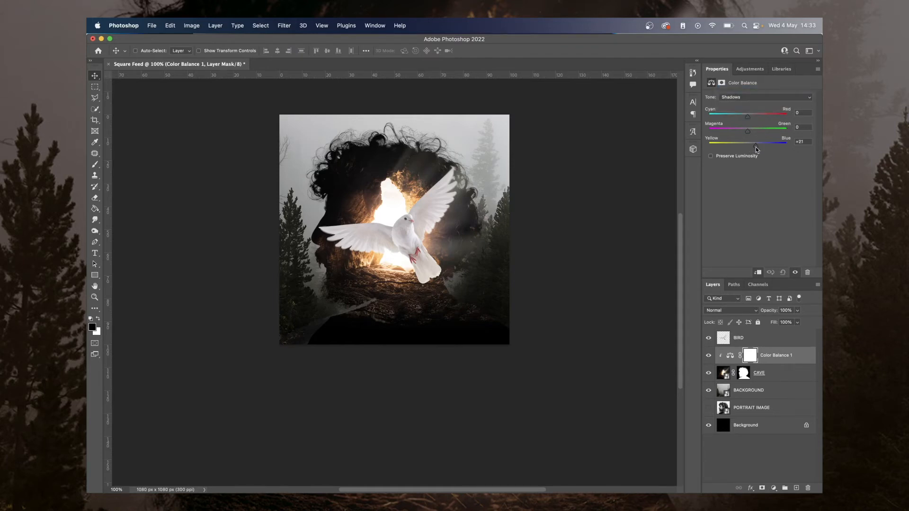
drag(753, 147, 757, 120)
drag(744, 134, 746, 132)
drag(757, 146, 741, 146)
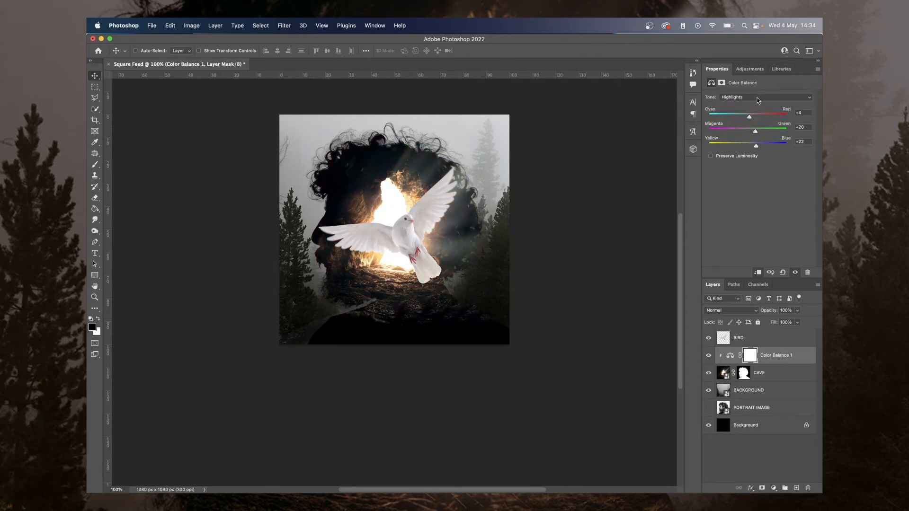
Shift the BACKGROUND layer's forest image slightly downward behind the silhouette.
click(777, 392)
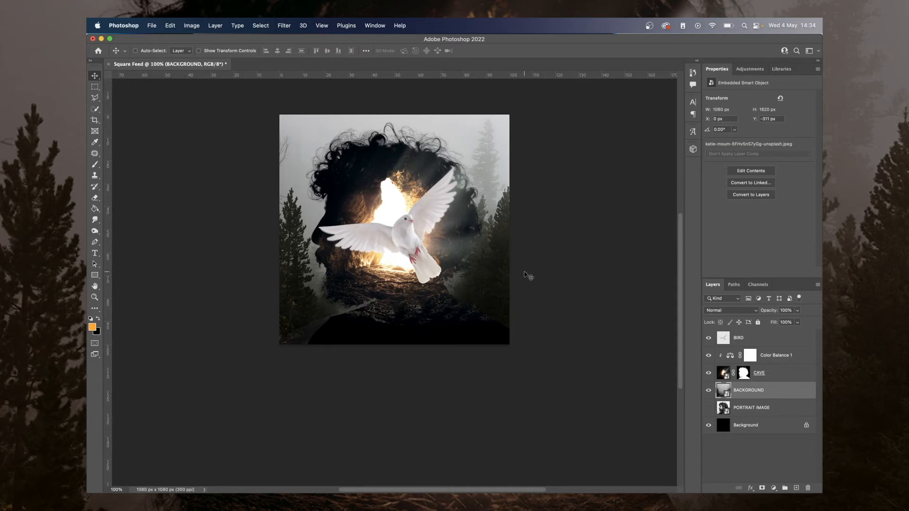
drag(525, 272, 525, 277)
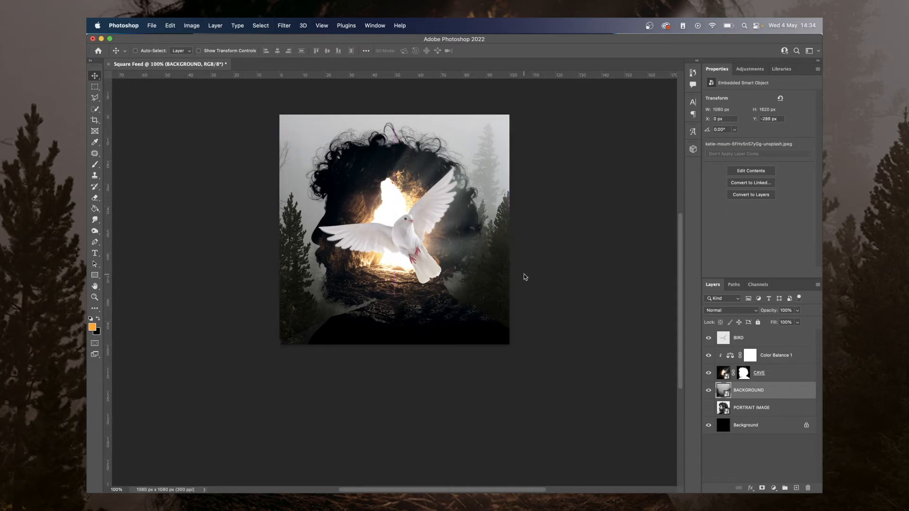
Apply a Gaussian Blur to the BIRD layer to soften the dove.
click(755, 338)
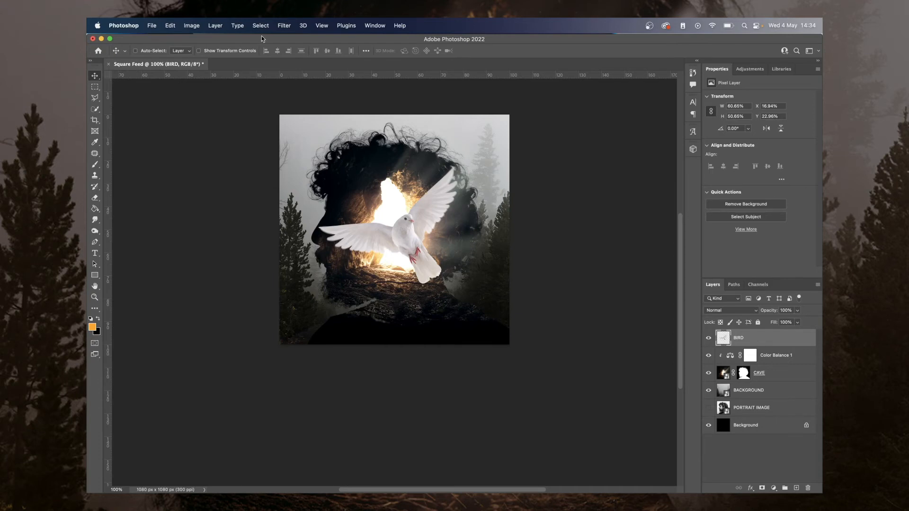
click(284, 27)
mouse_move(322, 138)
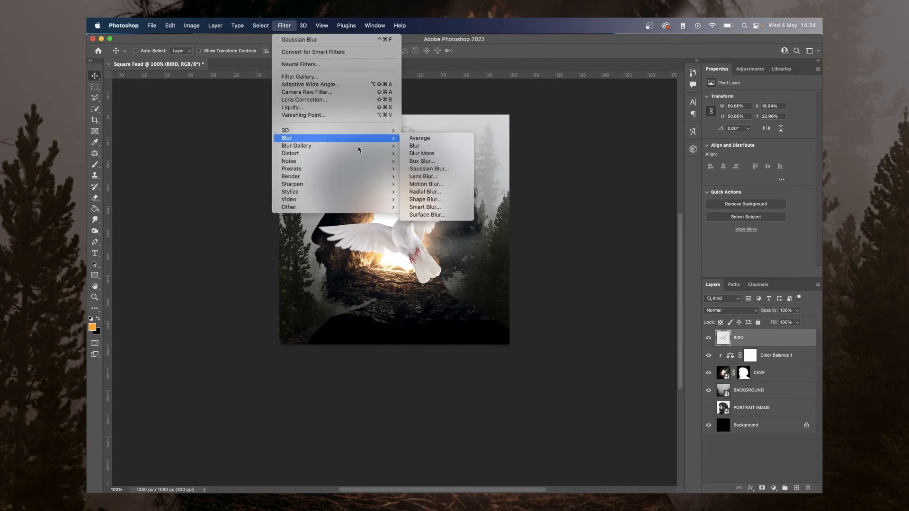
click(440, 172)
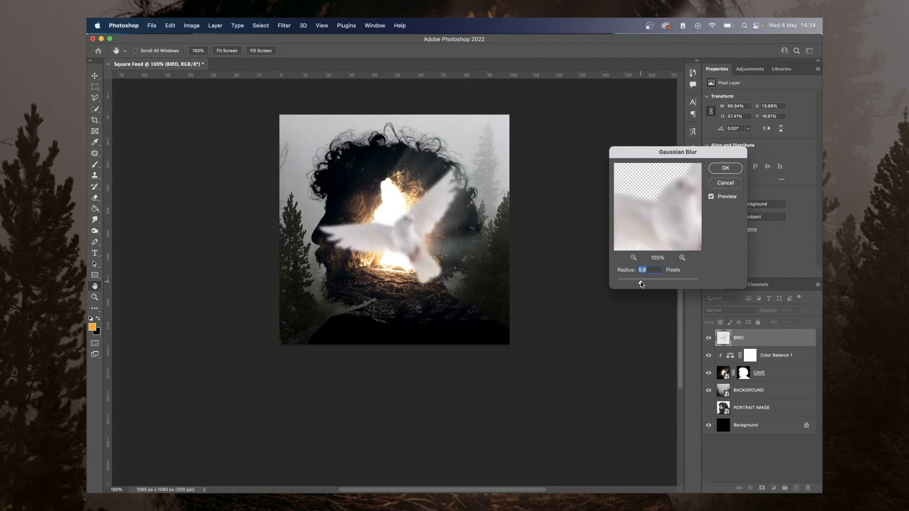
drag(641, 284, 642, 284)
click(647, 270)
click(723, 169)
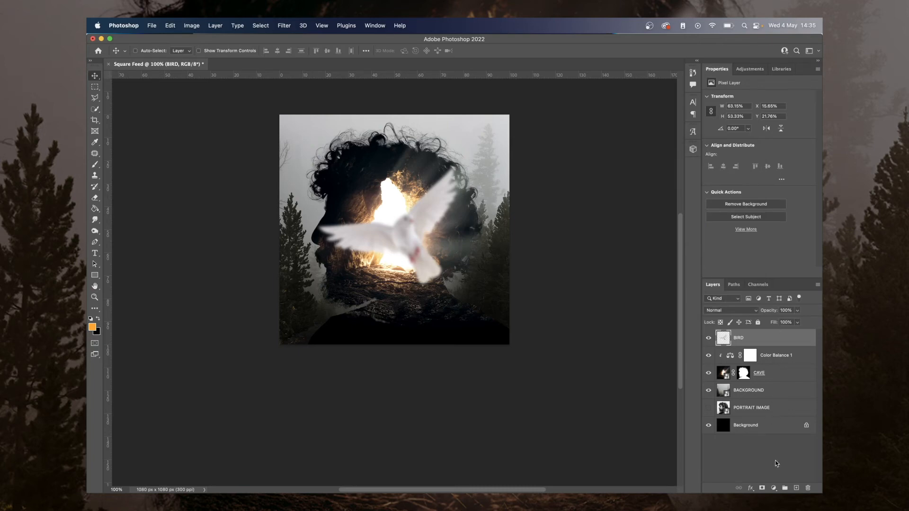
Create a new layer above BIRD and set the Brush foreground colour to a pale cream based on the cave's glow.
click(795, 488)
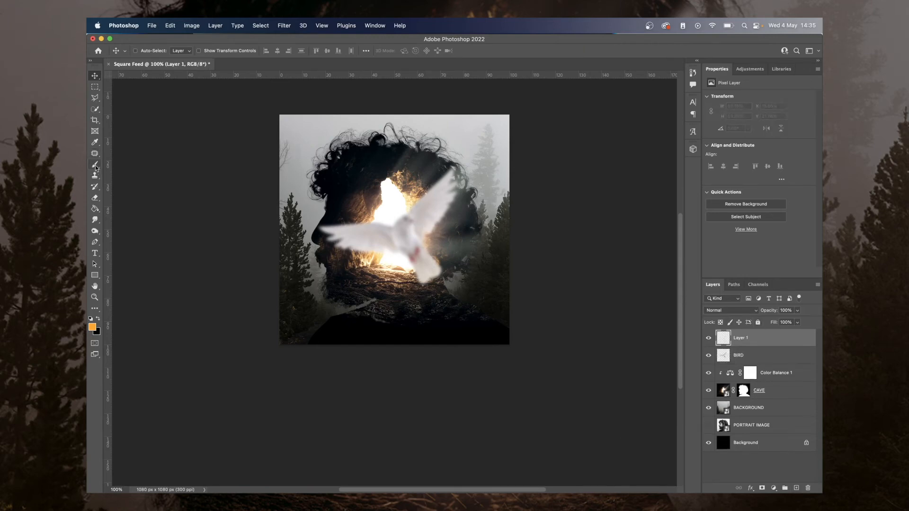
click(95, 165)
click(93, 326)
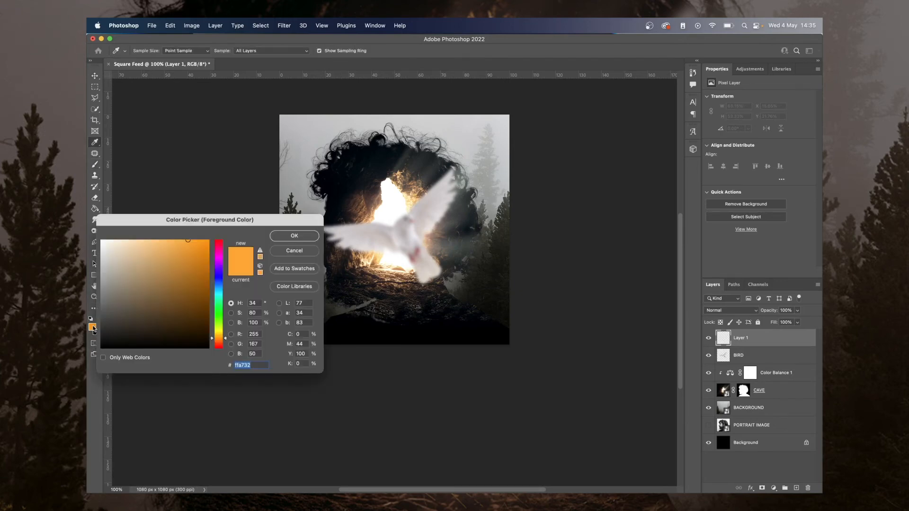
click(410, 205)
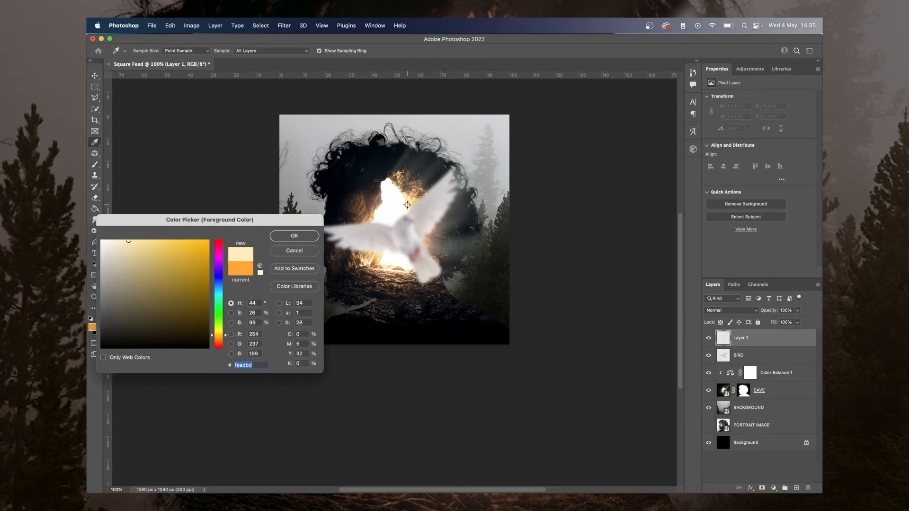
click(407, 205)
click(125, 240)
click(281, 236)
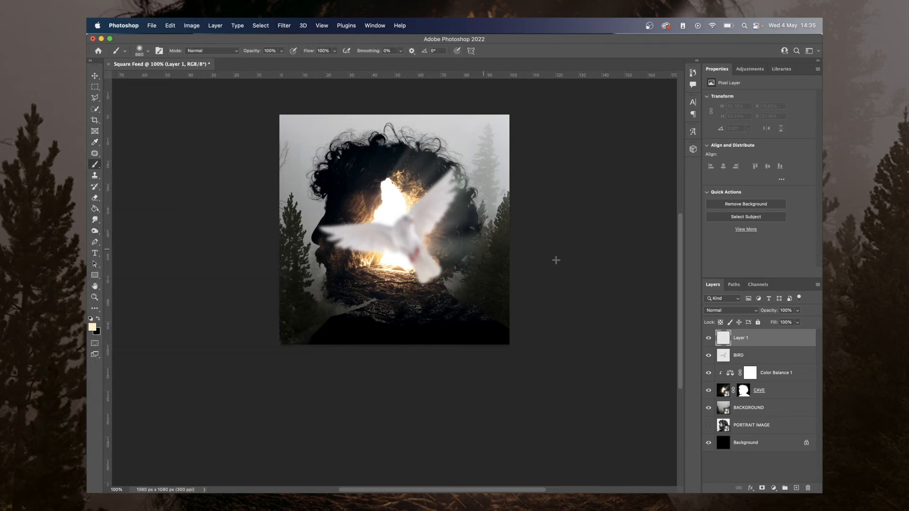
Check the Soft Round brush settings and set the new layer's blend mode to Screen.
click(148, 52)
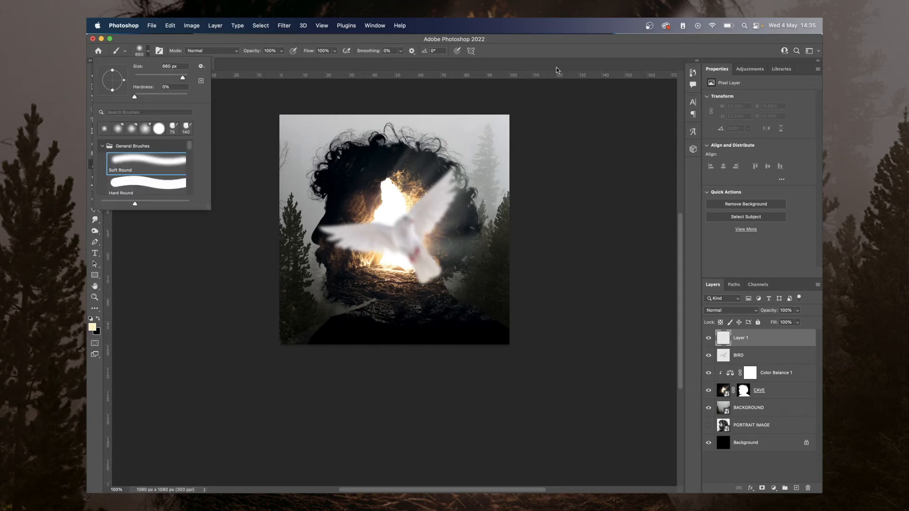
click(529, 54)
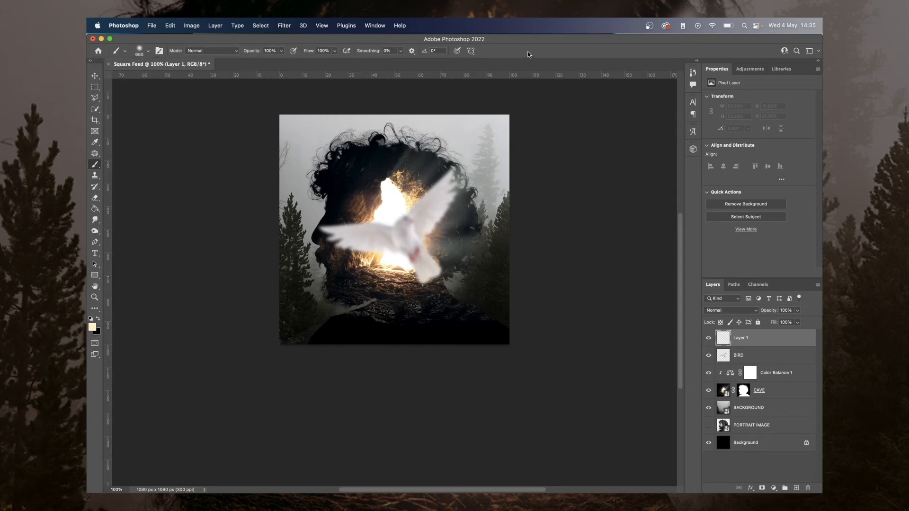
click(722, 311)
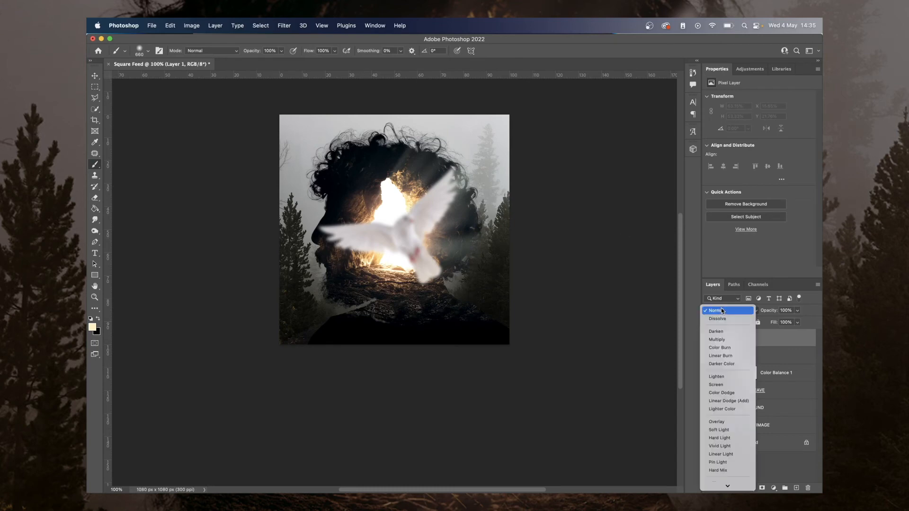
click(723, 386)
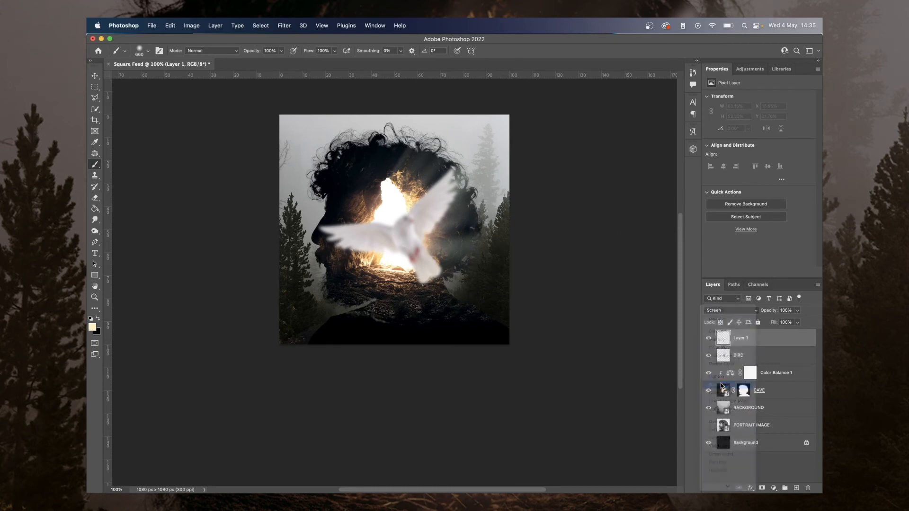
Try a large glow dab over the cave opening, undo it, and set the soft brush size to 300 px.
click(405, 211)
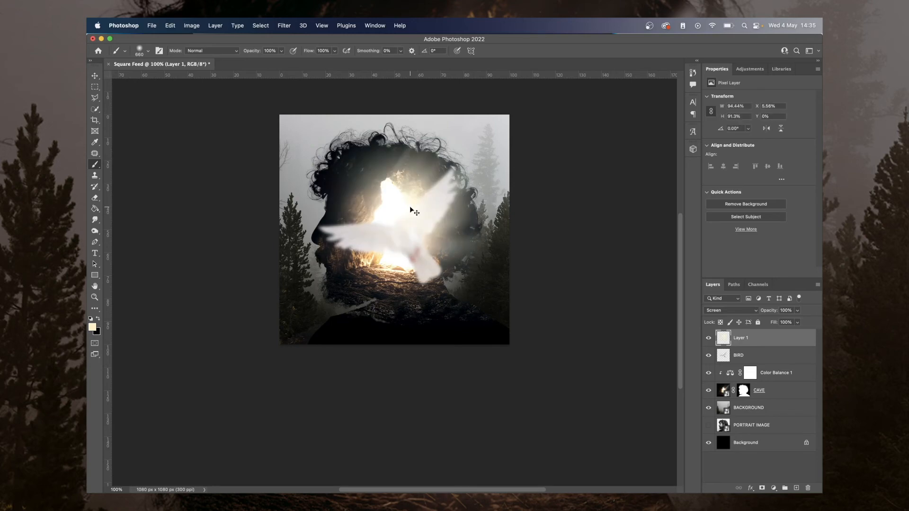
key(super+z)
click(142, 51)
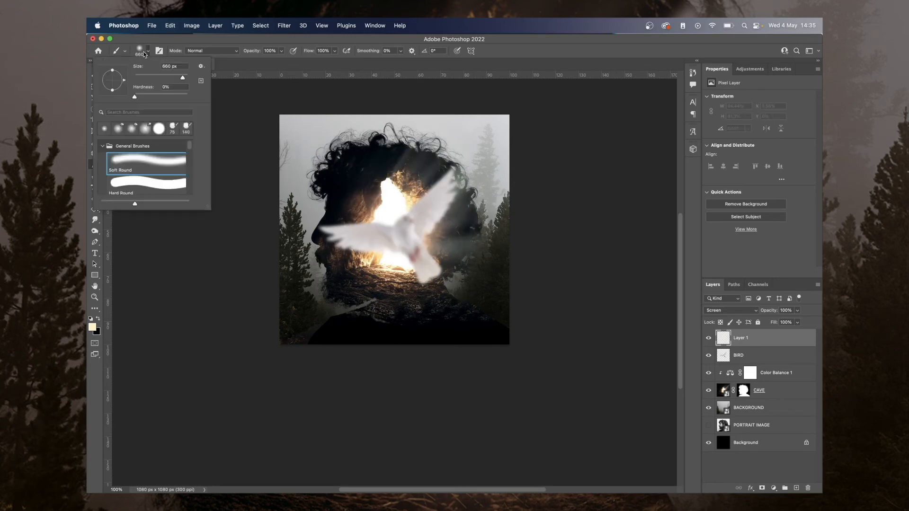
double_click(167, 66)
text(300)
key(Return)
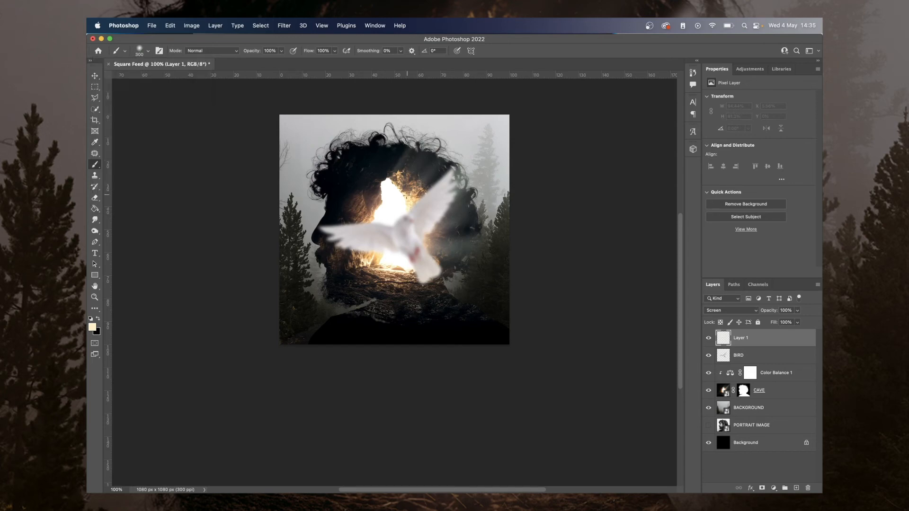
Test a glow dab near the dove, undo it, and paint one over the upper part of the cave opening.
click(403, 205)
key(super+z)
key(super+shift+z)
key(super+z)
click(385, 215)
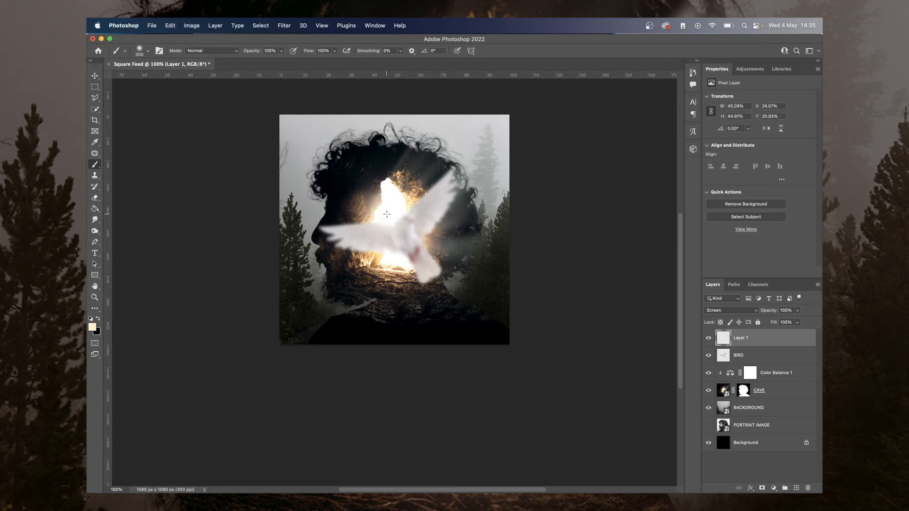
Lighten the foreground colour to #fff8e4 and paint more glow over the lower part of the cave opening.
click(92, 327)
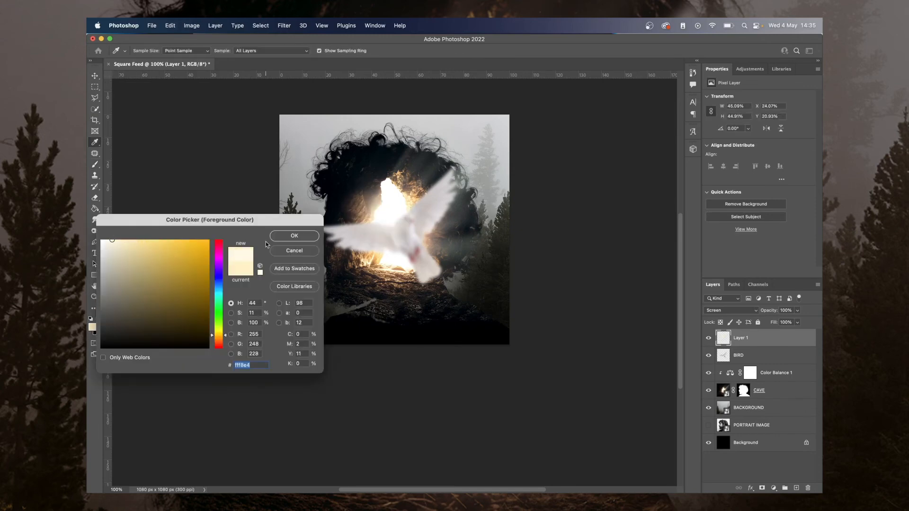
click(295, 236)
click(394, 260)
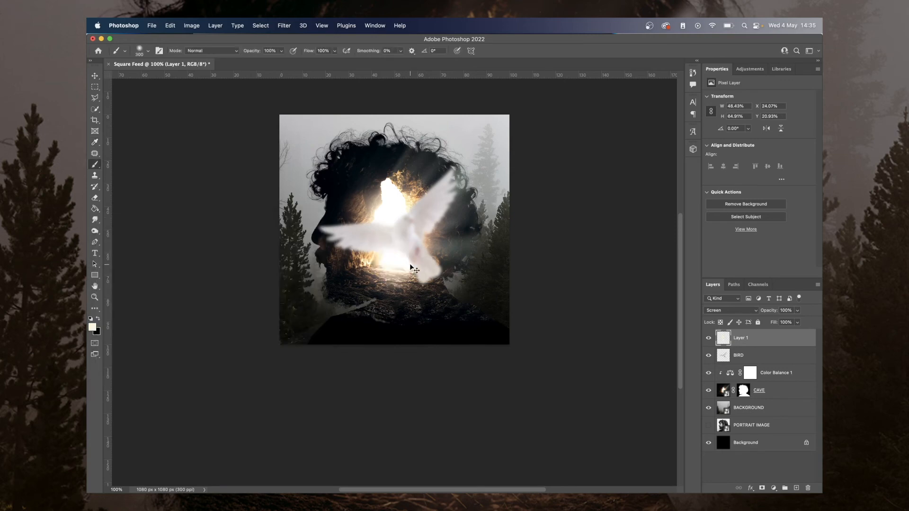
click(398, 259)
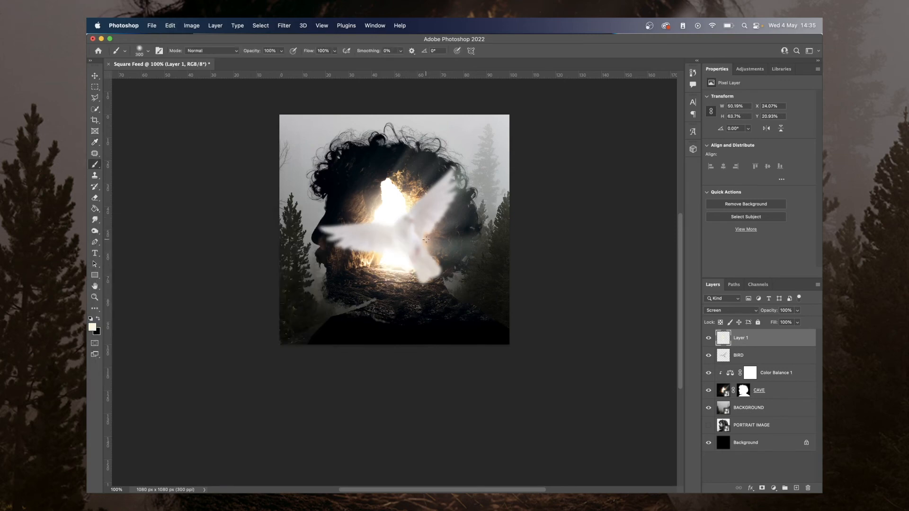
Lower the brush opacity to 38% and add a faint glow over the dove's body.
click(281, 51)
drag(273, 58, 258, 60)
click(426, 244)
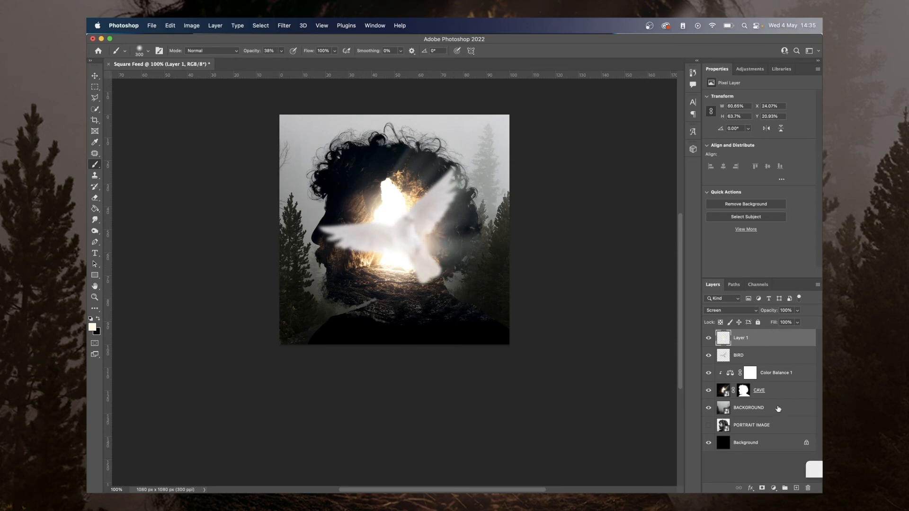
Create a new layer directly above BIRD and clip it to the BIRD layer.
click(761, 356)
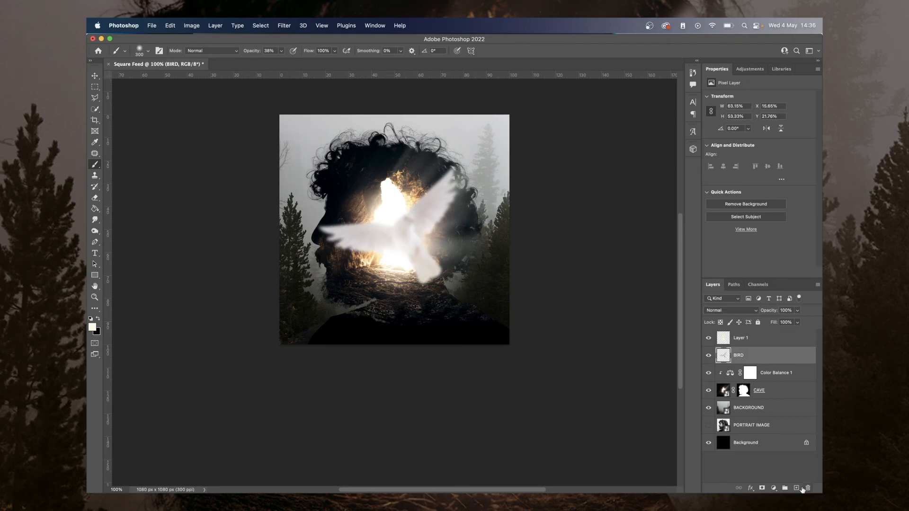
click(799, 488)
right_click(773, 356)
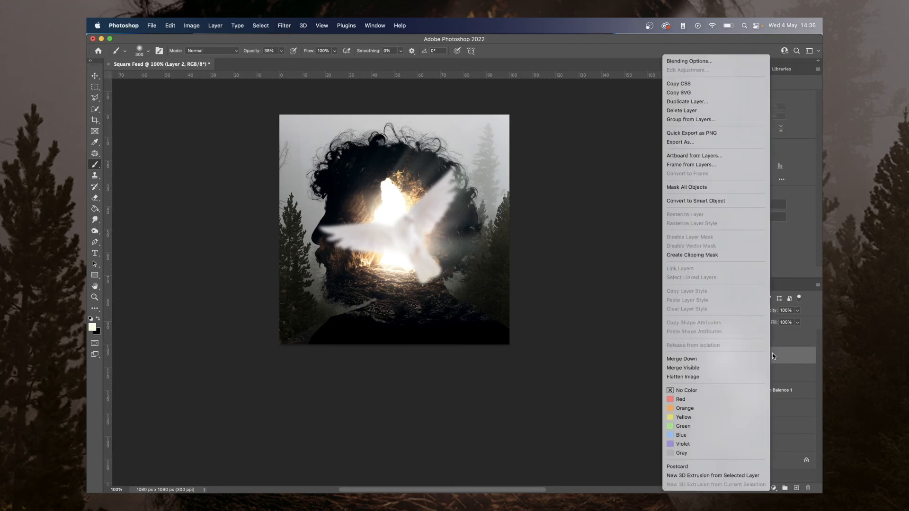
click(710, 254)
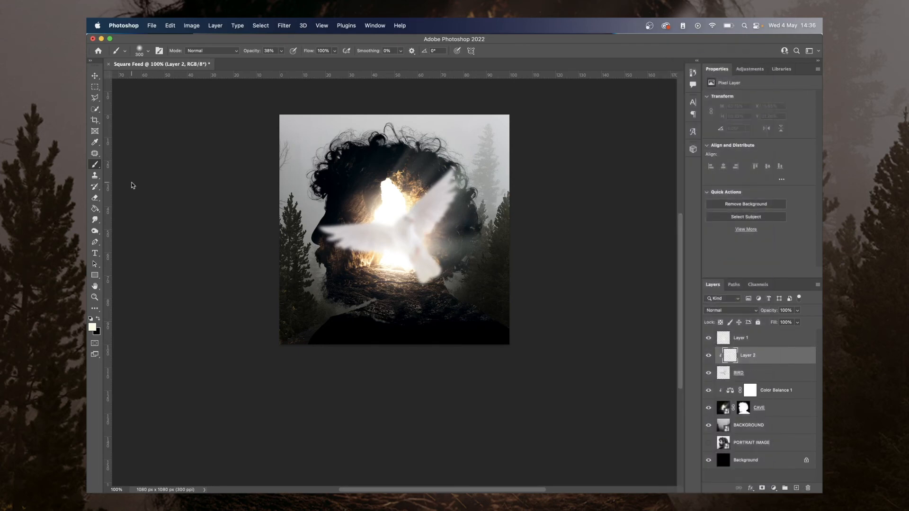
Set the foreground colour to a warm yellow-orange based on the cave's glow and the clipped layer's blend mode to Color.
click(94, 329)
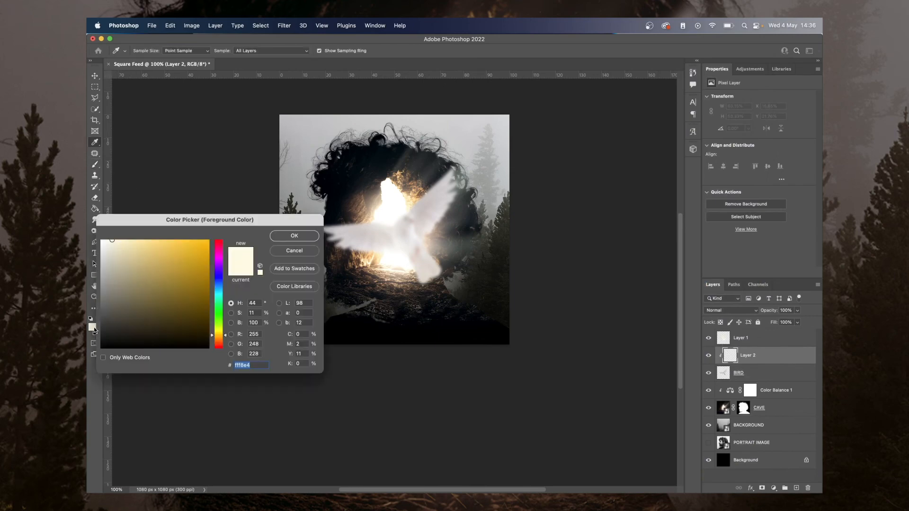
click(410, 201)
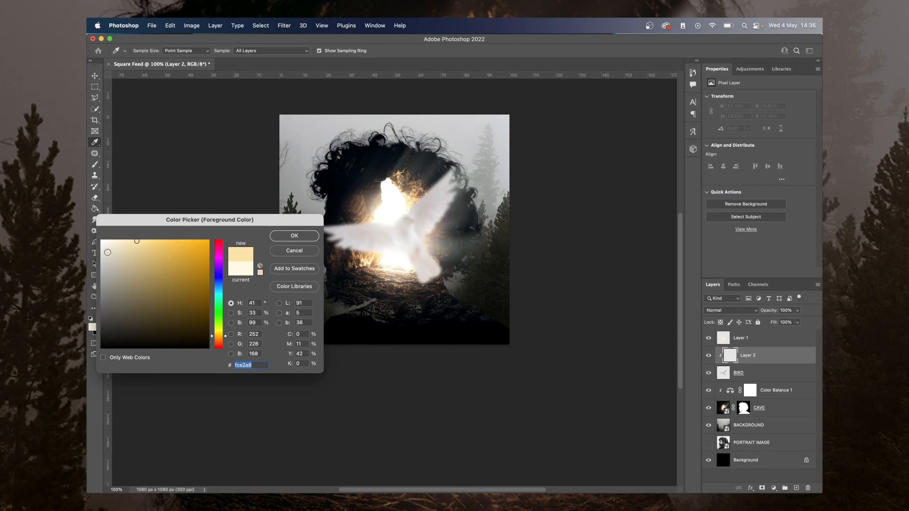
drag(158, 245, 156, 238)
click(286, 237)
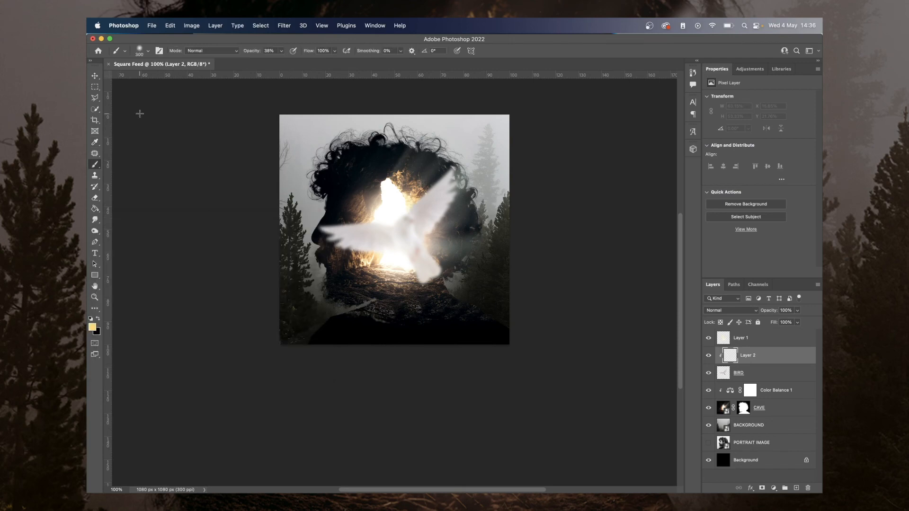
click(742, 309)
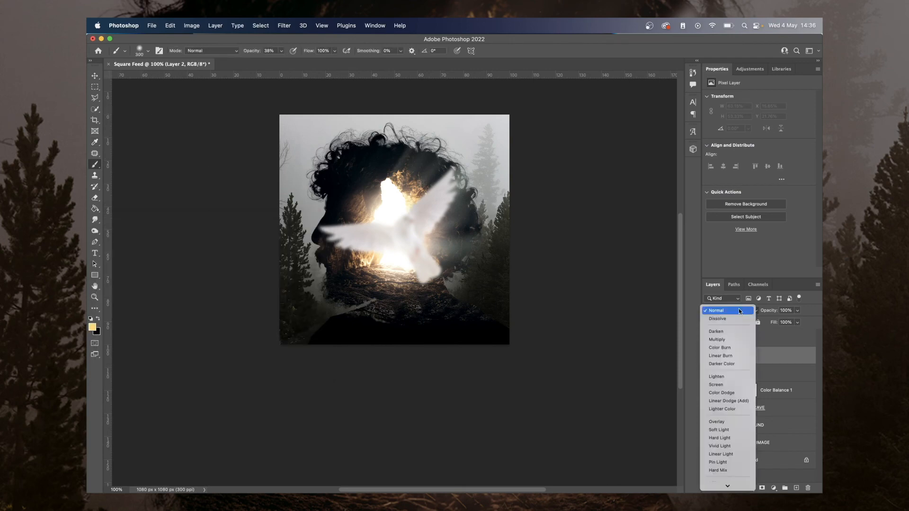
mouse_move(735, 484)
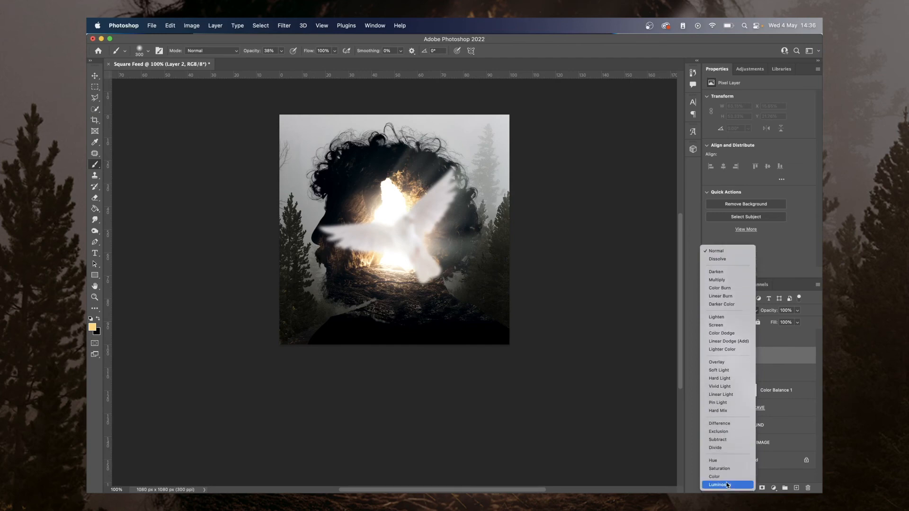
click(725, 479)
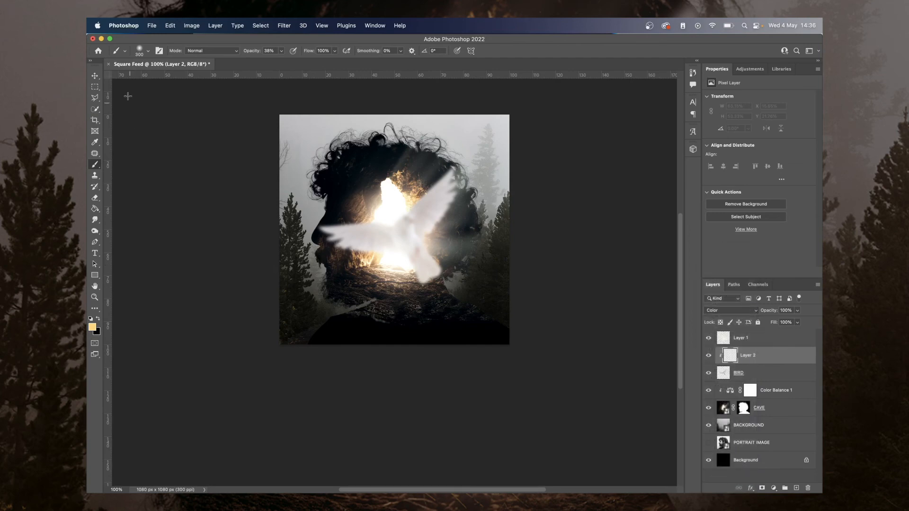
Set the brush size to 169 px and paint the warm tint over the dove's body, wings and tail.
click(147, 51)
drag(158, 81, 171, 81)
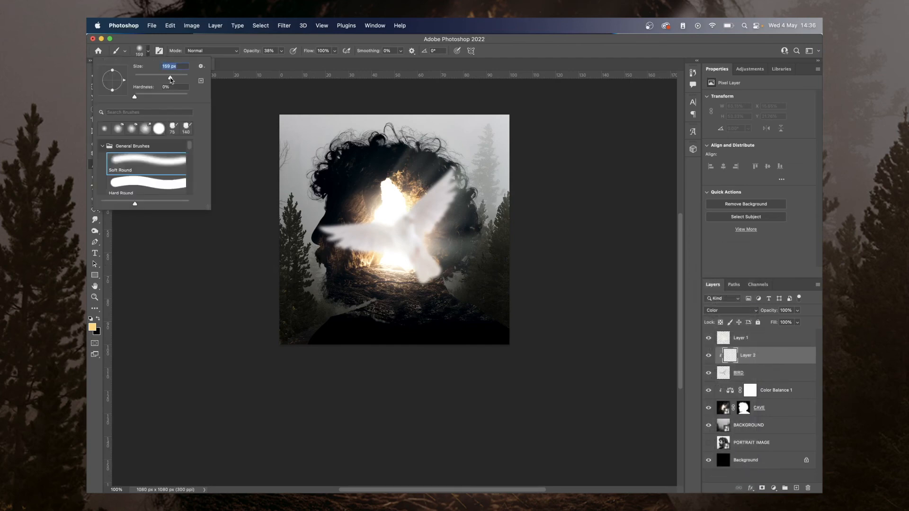
click(435, 238)
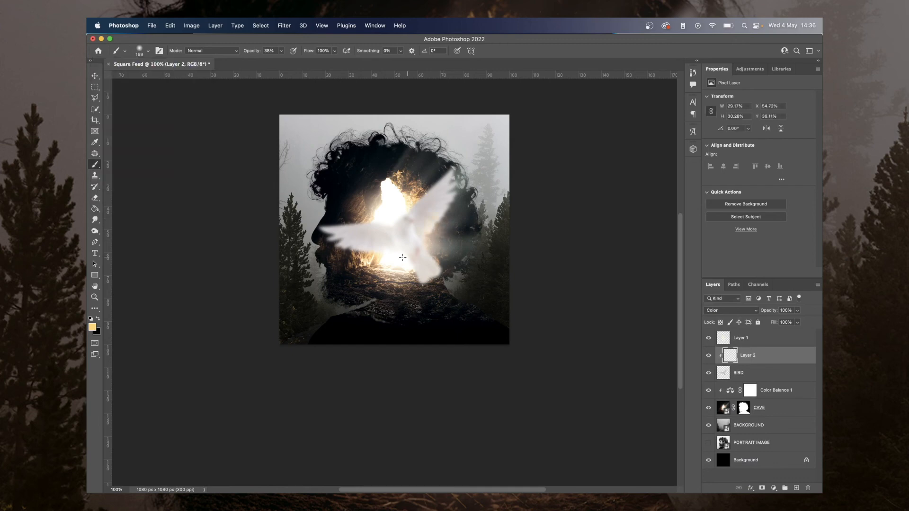
mouse_move(371, 263)
mouse_down()
mouse_move(349, 259)
mouse_move(383, 263)
mouse_move(354, 256)
mouse_up()
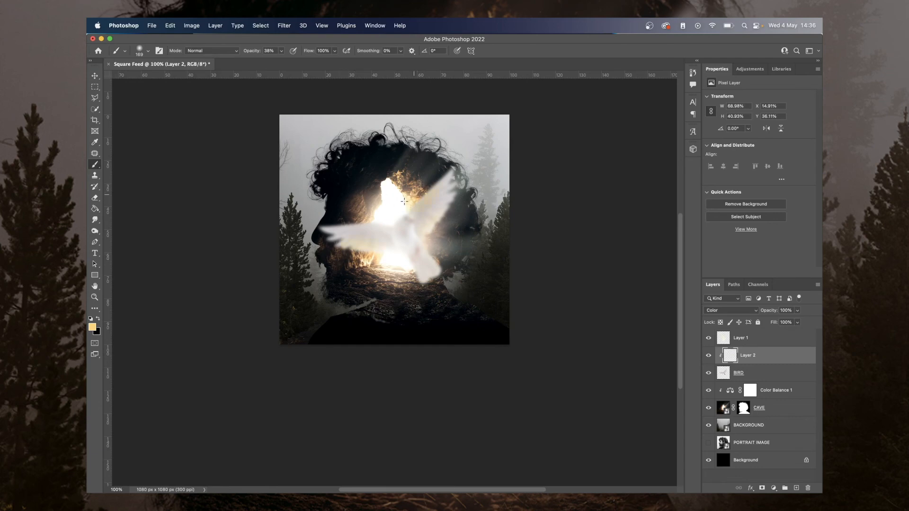
drag(404, 201, 425, 187)
drag(416, 284, 437, 269)
Add a Color Balance adjustment layer above Layer 1 at the top of the layer stack.
click(95, 76)
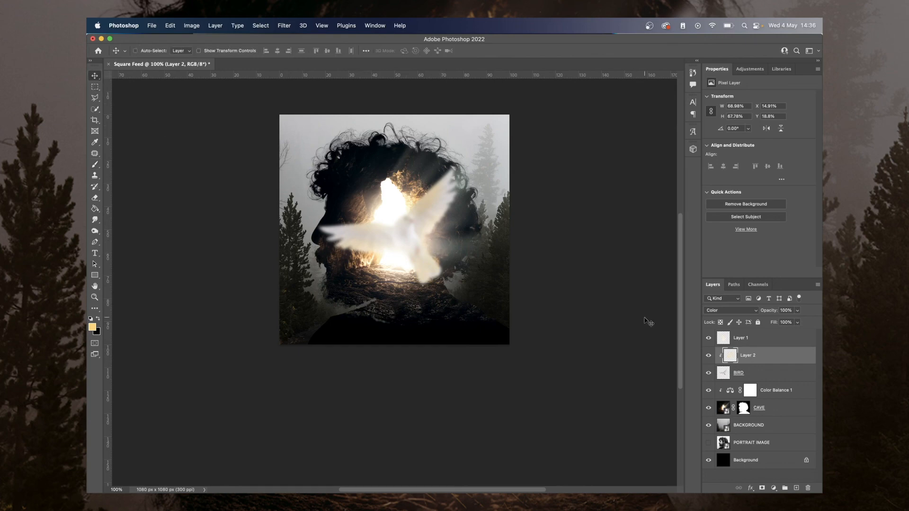
click(770, 345)
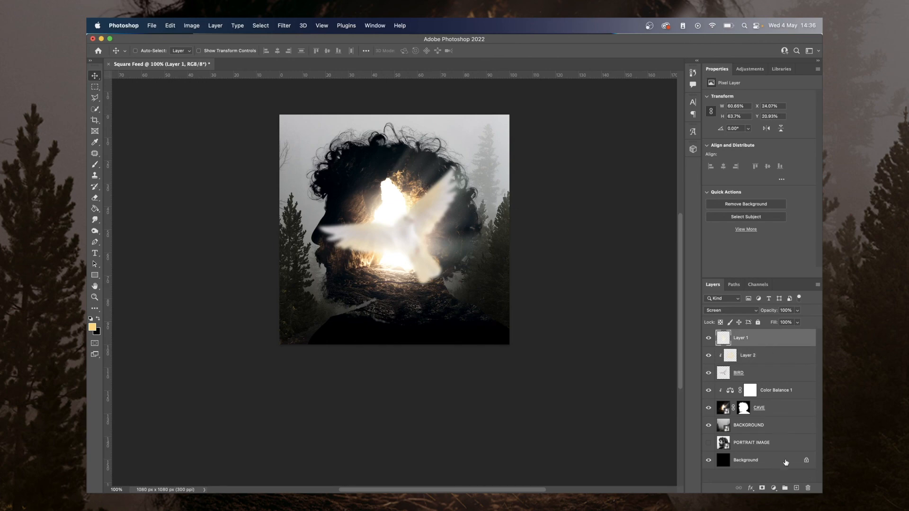
click(774, 488)
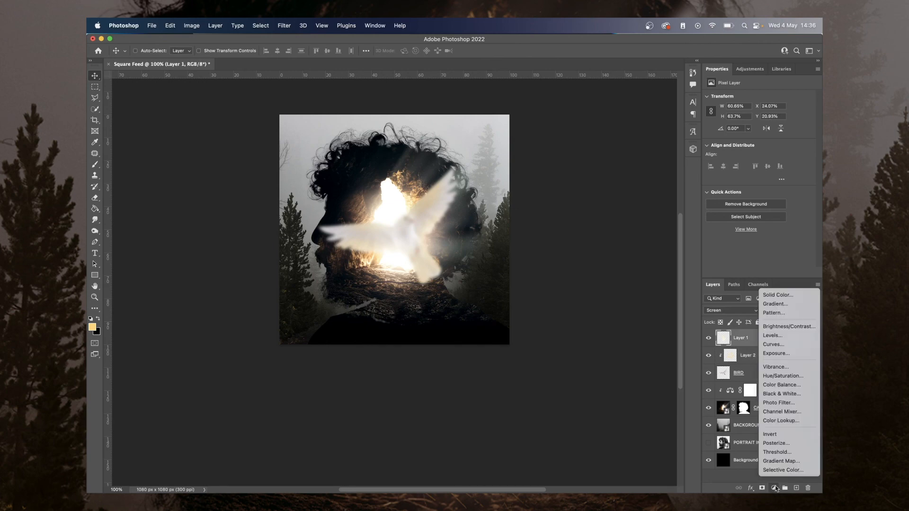
click(797, 385)
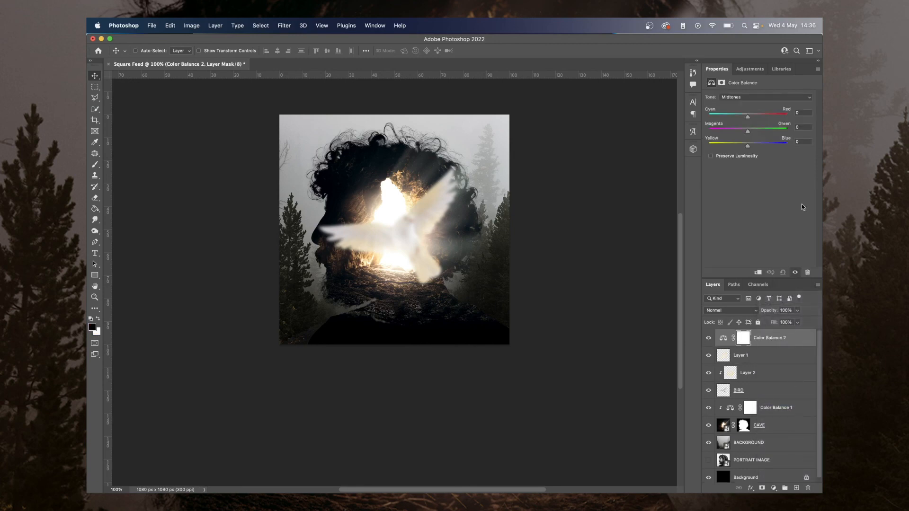
Warm the whole composite with Color Balance, setting its highlights to Red +17, Green +9 and Blue +8.
click(763, 99)
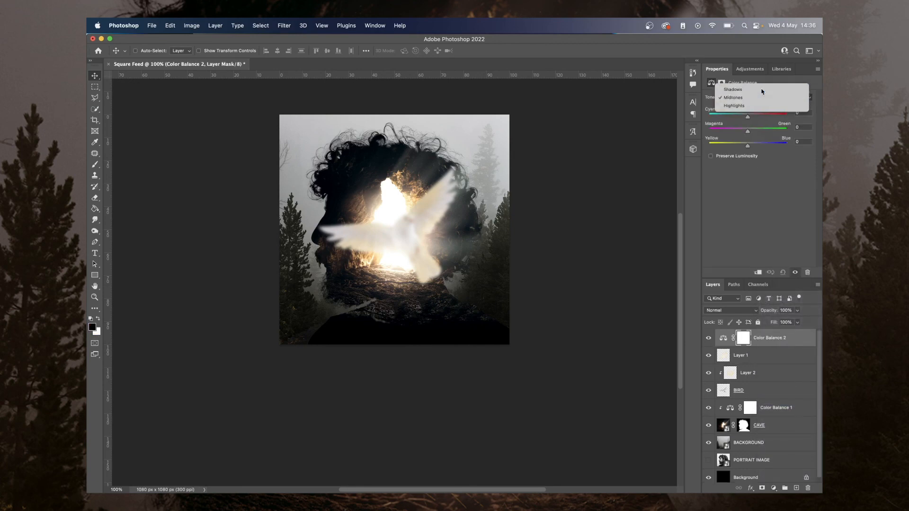
click(738, 89)
click(747, 99)
click(744, 105)
drag(748, 117, 757, 117)
drag(748, 146, 754, 118)
click(748, 97)
click(746, 105)
drag(749, 146, 751, 147)
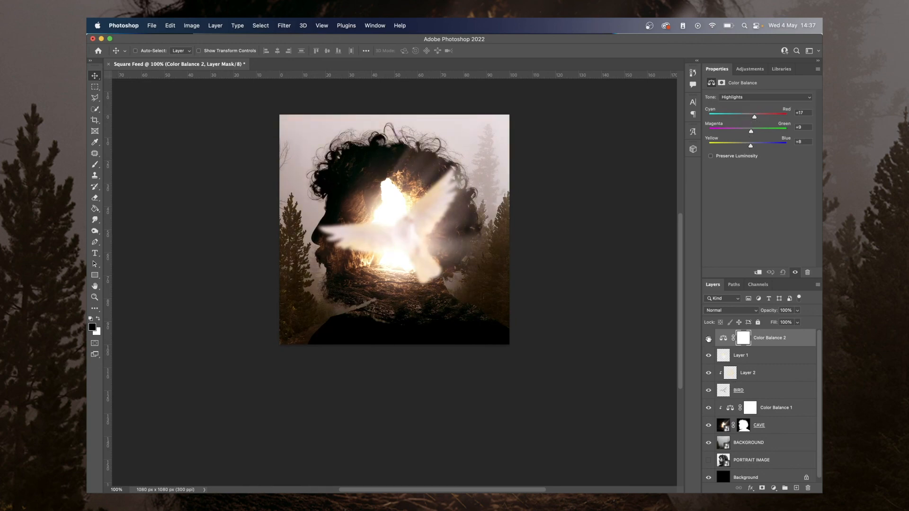
Toggle the visibility of Color Balance 2 to compare the composite with and without the colour grade.
click(709, 339)
click(709, 338)
click(709, 338)
click(709, 339)
scroll(584, 280, up, 3)
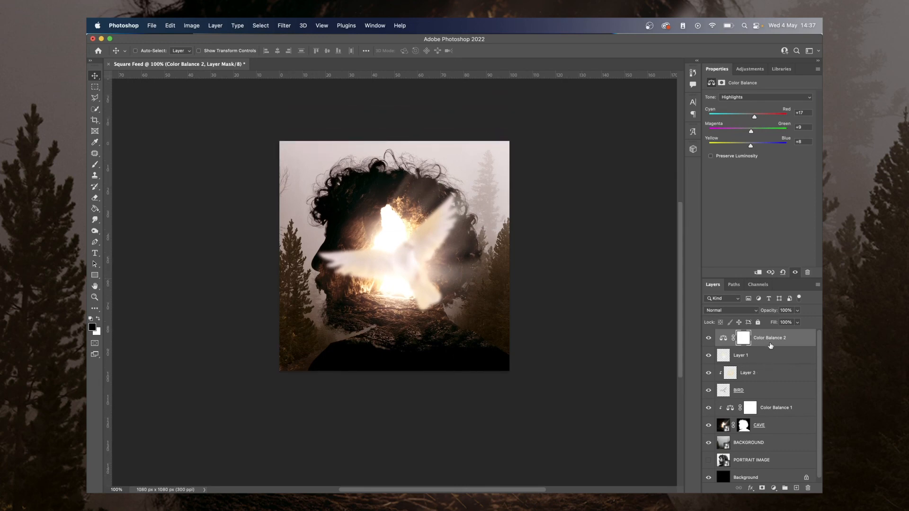
Group the layers from Color Balance 2 down to BACKGROUND and toggle the group's visibility to compare it with the original portrait.
click(772, 341)
scroll(765, 397, down, 1)
shift+click(768, 439)
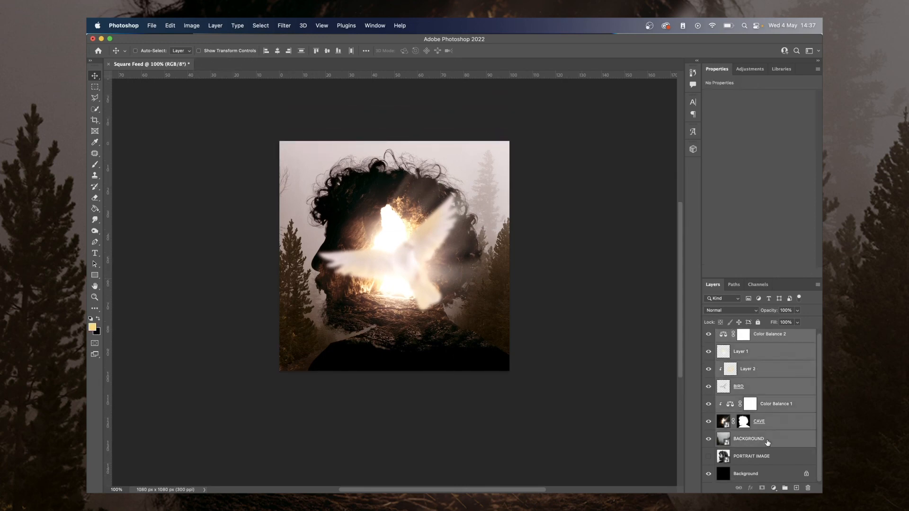
key(super+g)
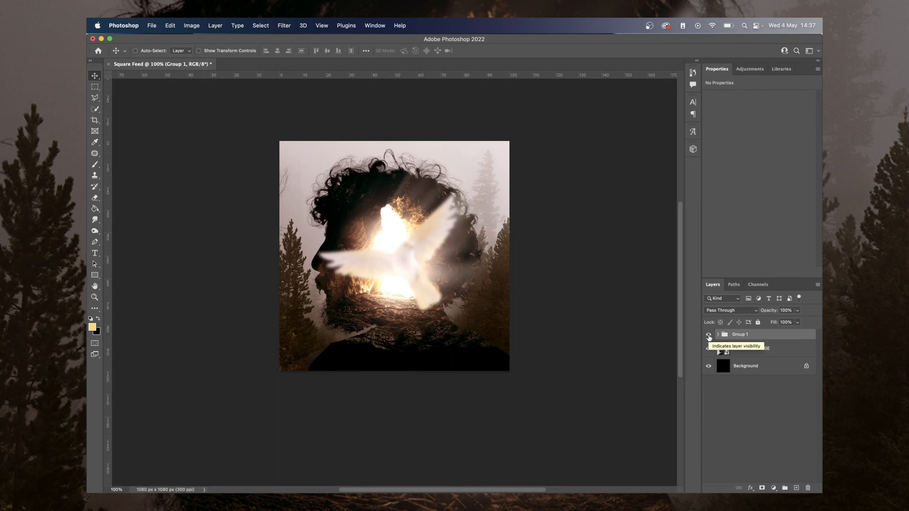
click(709, 335)
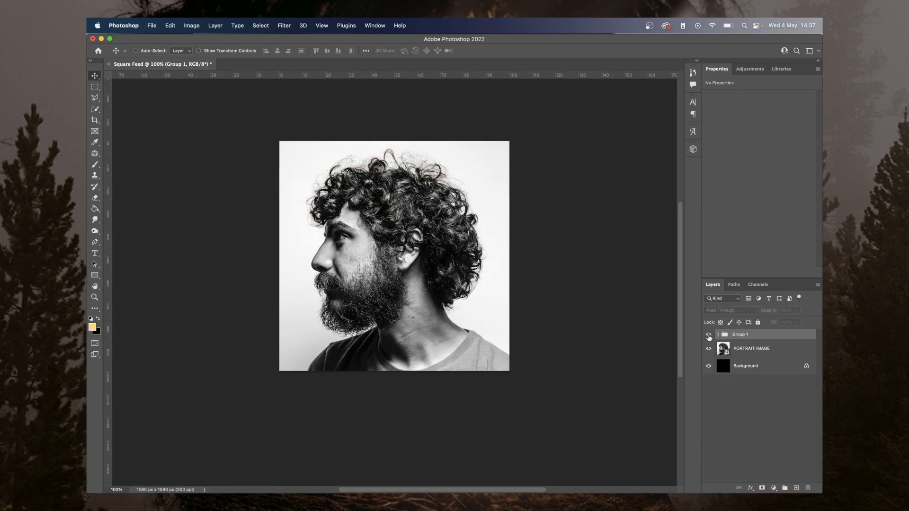
click(709, 335)
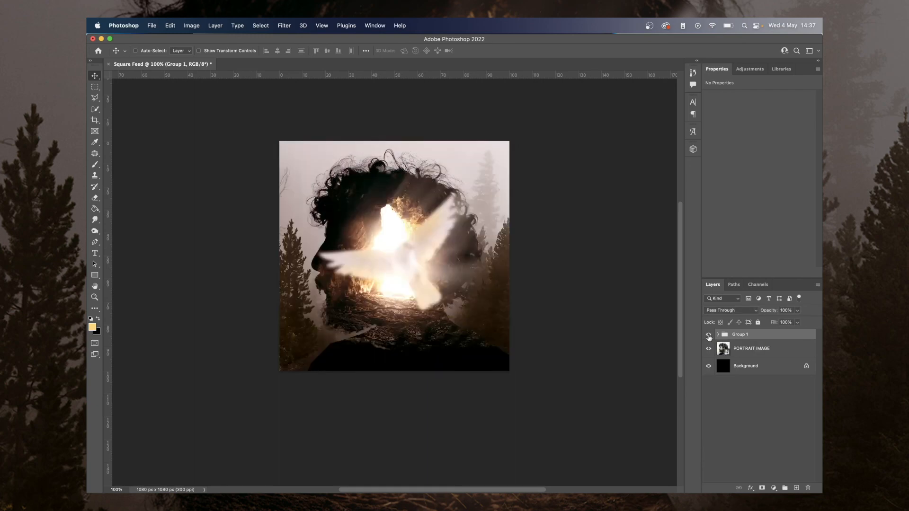